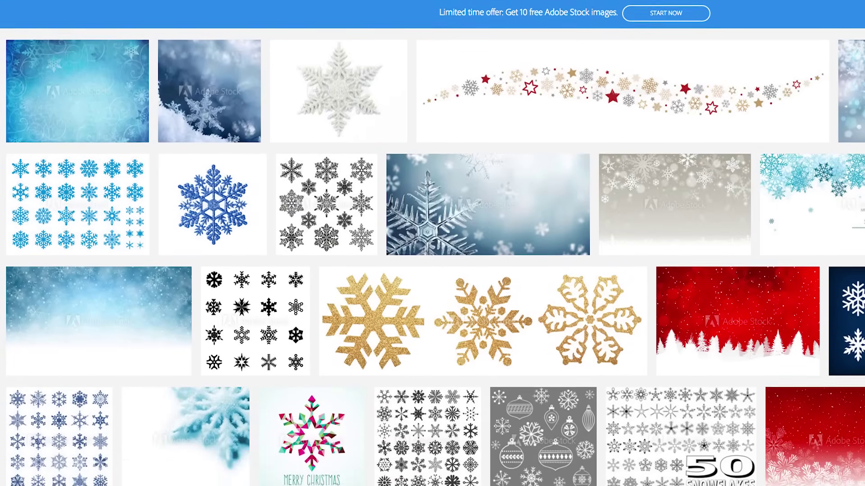
Set the snowflake image's white and black points in Levels, and name the new brush preset Snowflake
click(356, 179)
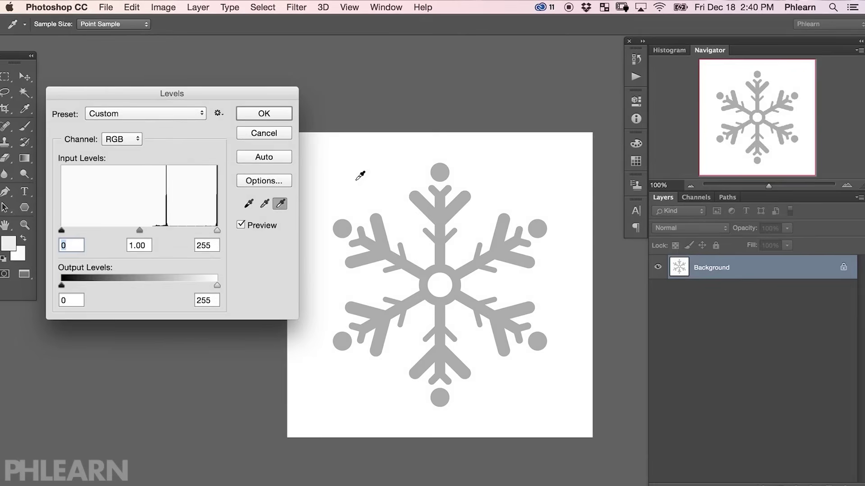
click(477, 270)
text(Snowfl)
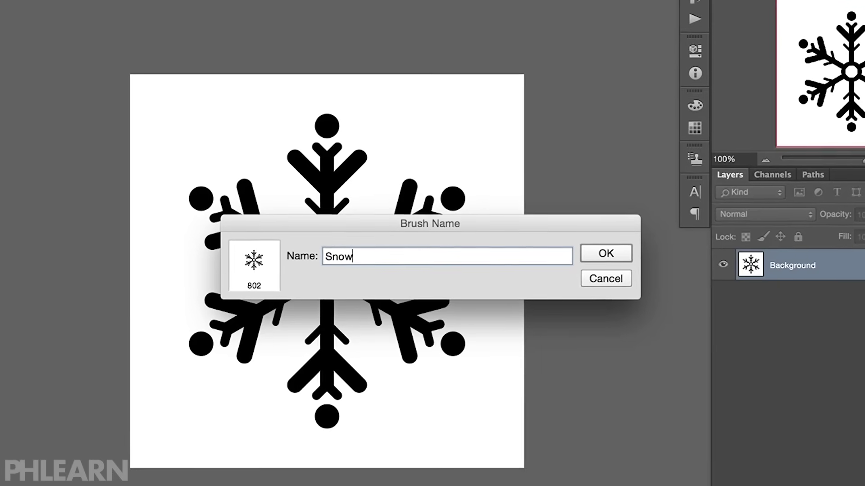
text(ake)
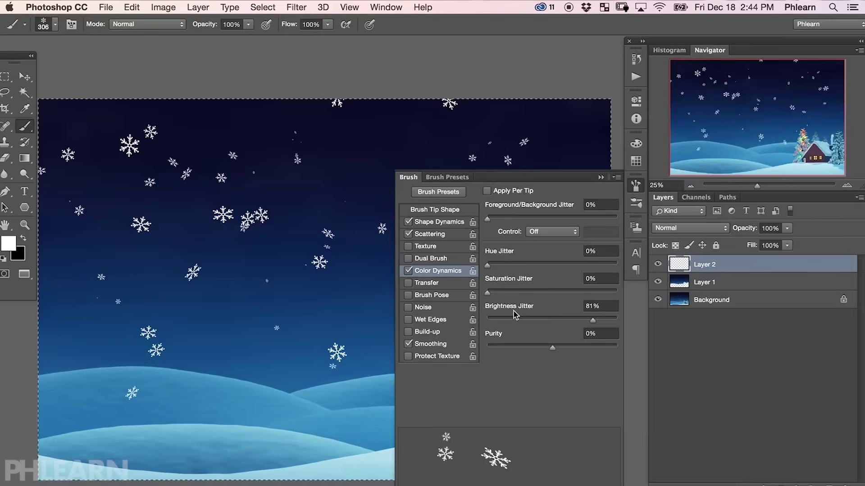
Enable Transfer with 50% opacity jitter on the snowflake brush and paint snowflakes across the night sky
click(426, 283)
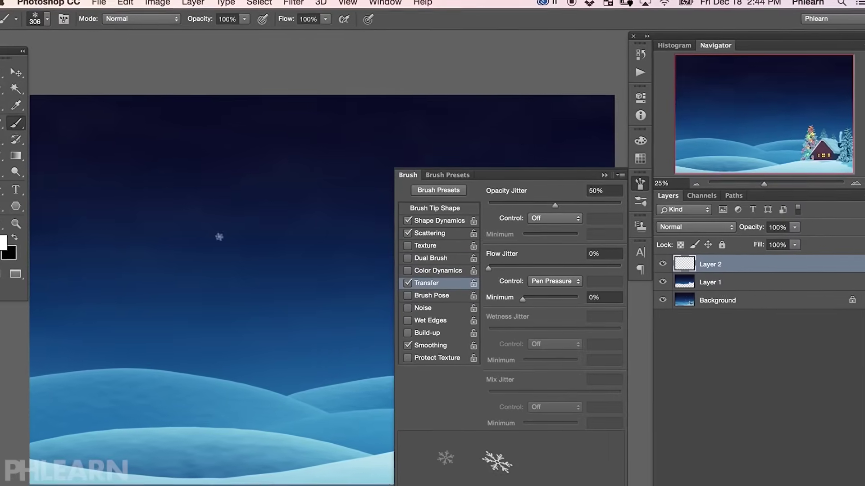
mouse_move(112, 202)
mouse_down()
mouse_move(157, 180)
mouse_move(202, 203)
mouse_move(225, 248)
mouse_move(202, 292)
mouse_up()
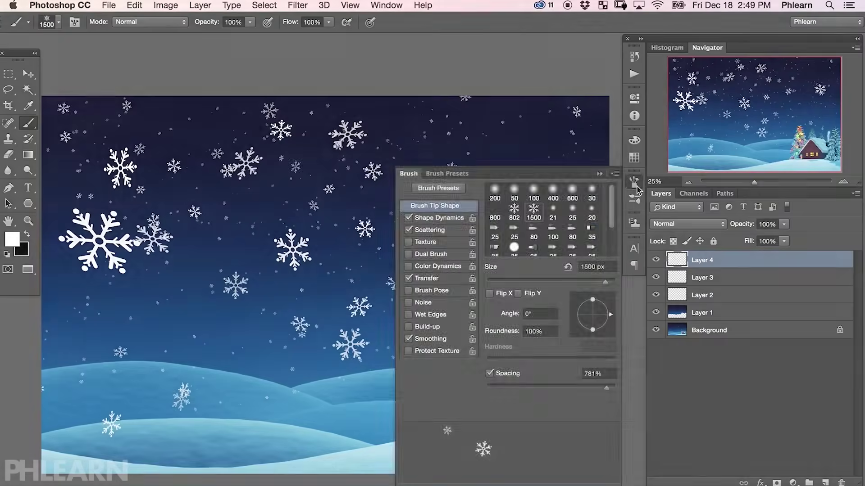
Close the brush settings and choose the 802 px snowflake brush tip from the brush picker
click(635, 183)
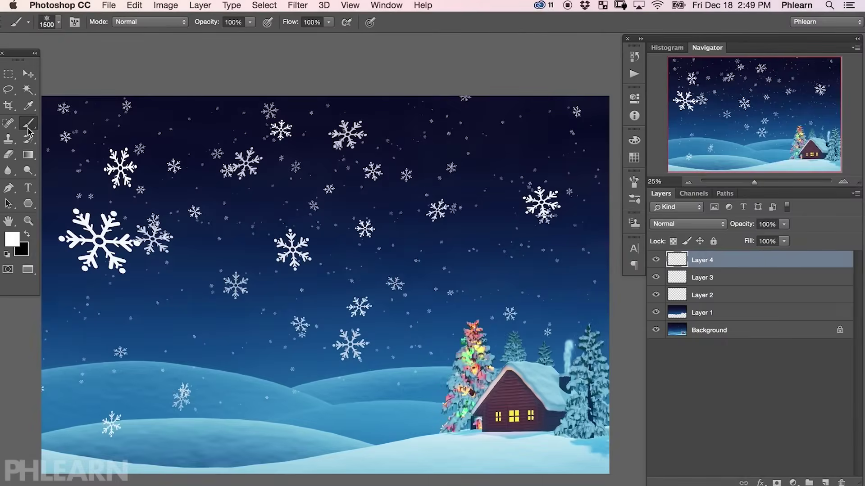
right_click(385, 250)
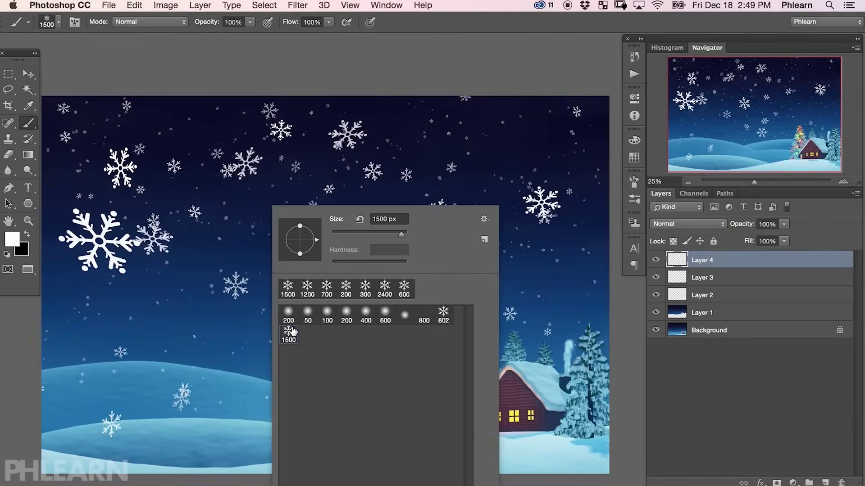
click(447, 319)
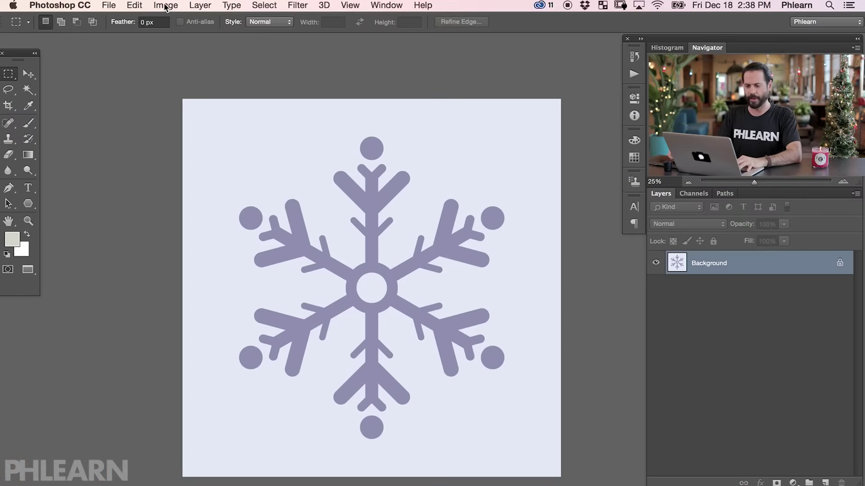
Resize the snowflake image to 1000 × 1000 pixels
click(166, 6)
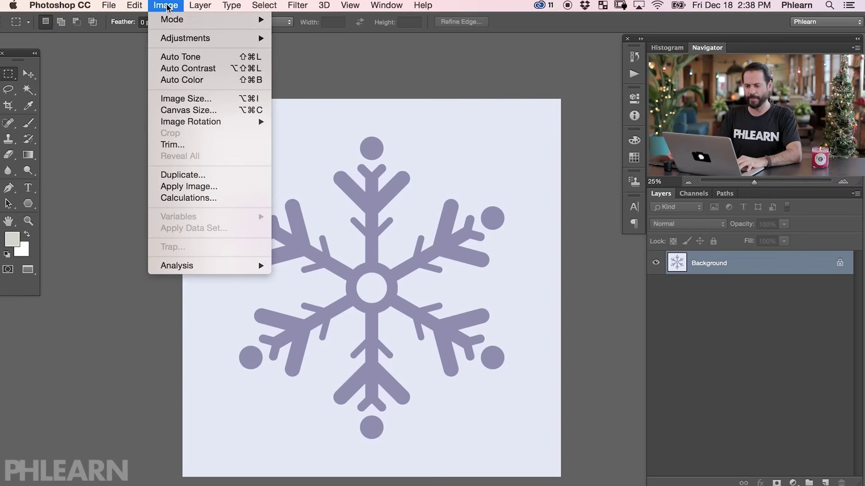
click(195, 100)
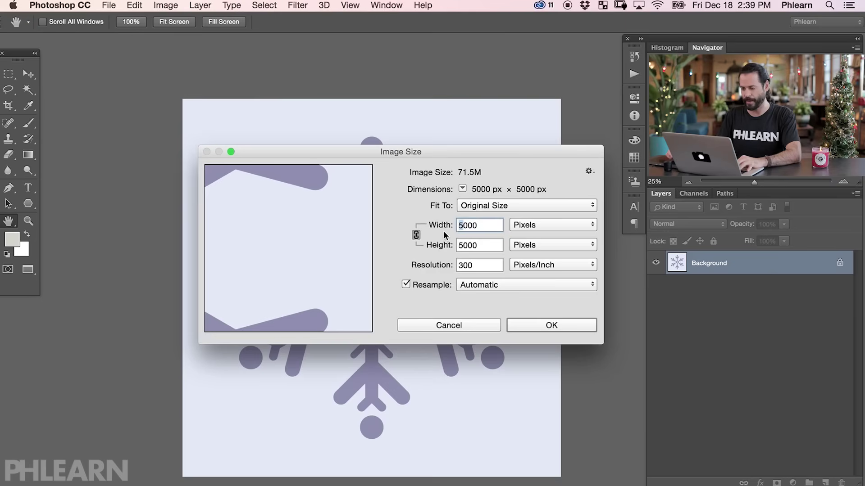
text(1)
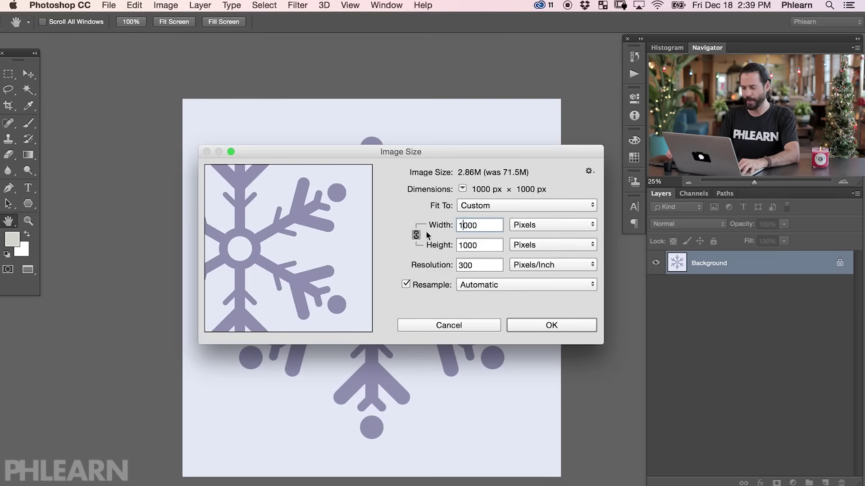
click(550, 326)
Desaturate the snowflake image
key(super+1)
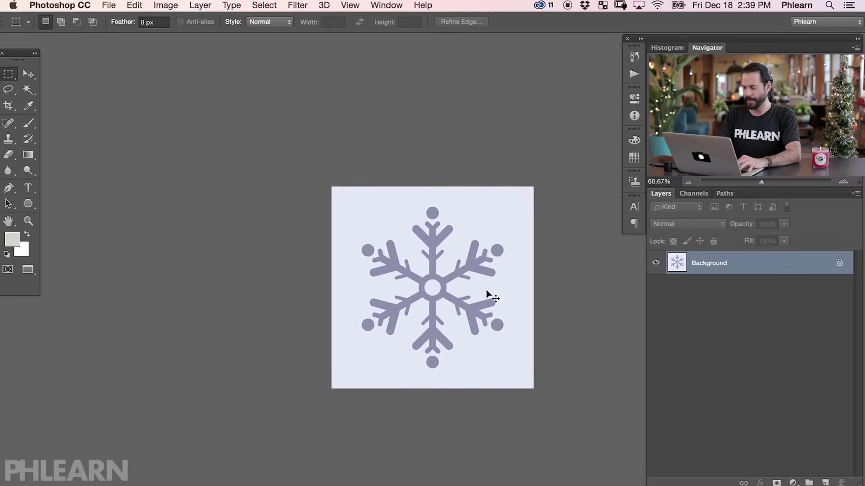
drag(387, 291, 339, 295)
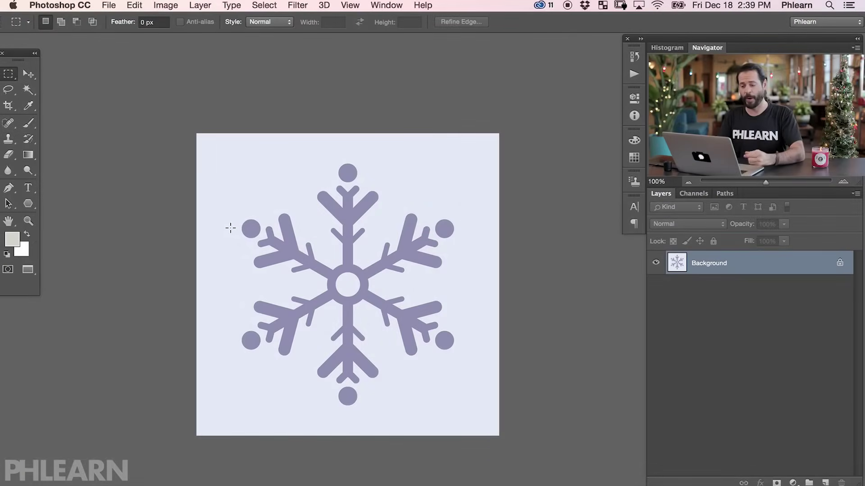
click(167, 5)
mouse_move(183, 40)
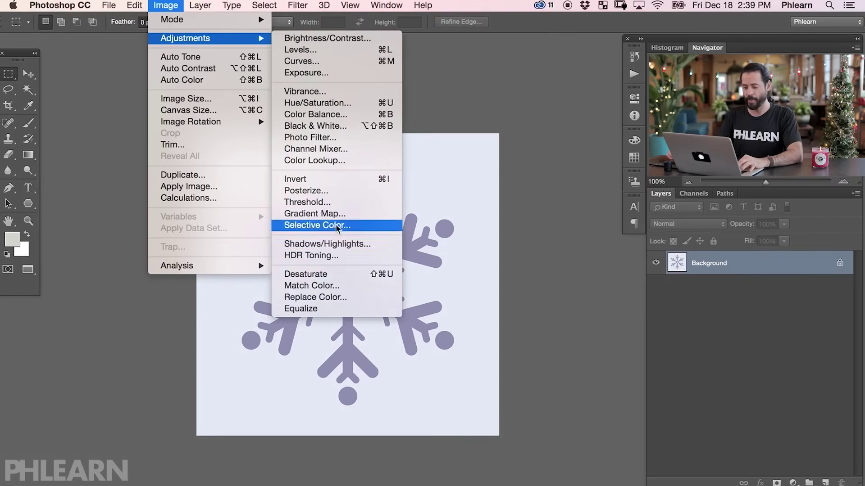
click(349, 275)
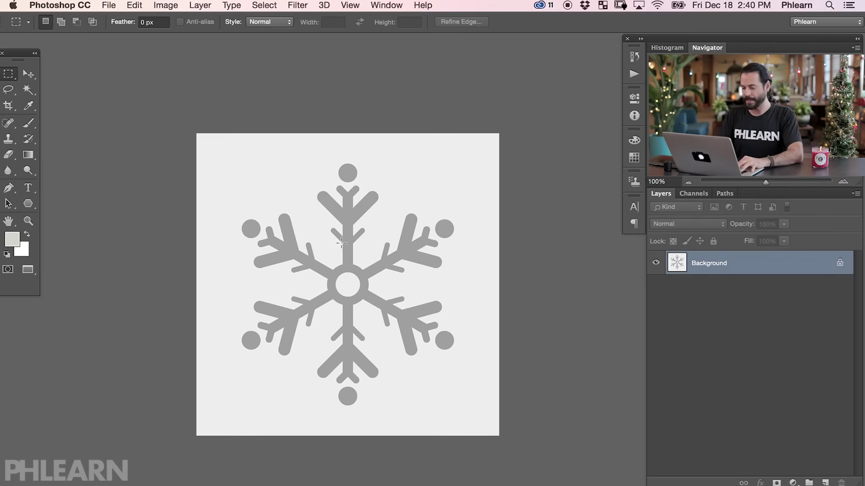
Apply Levels with the white point sampled from the pale background and the black point from the grey snowflake
key(super+l)
drag(388, 279, 475, 272)
drag(220, 97, 214, 98)
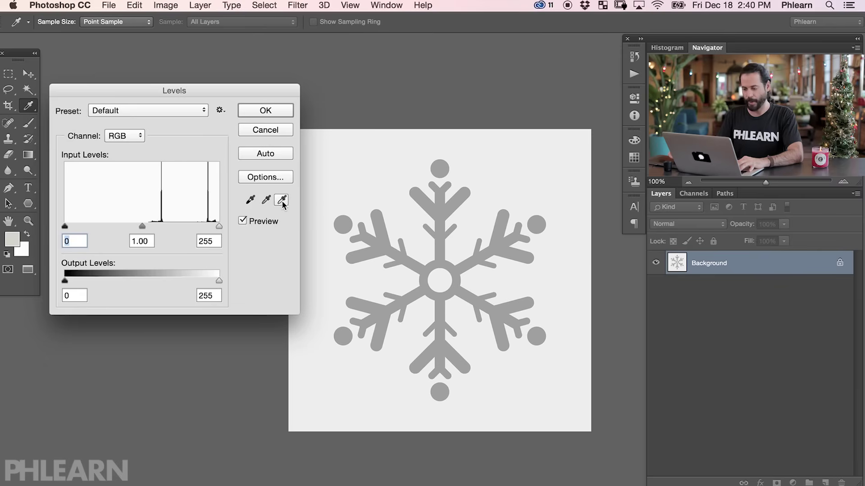
click(281, 200)
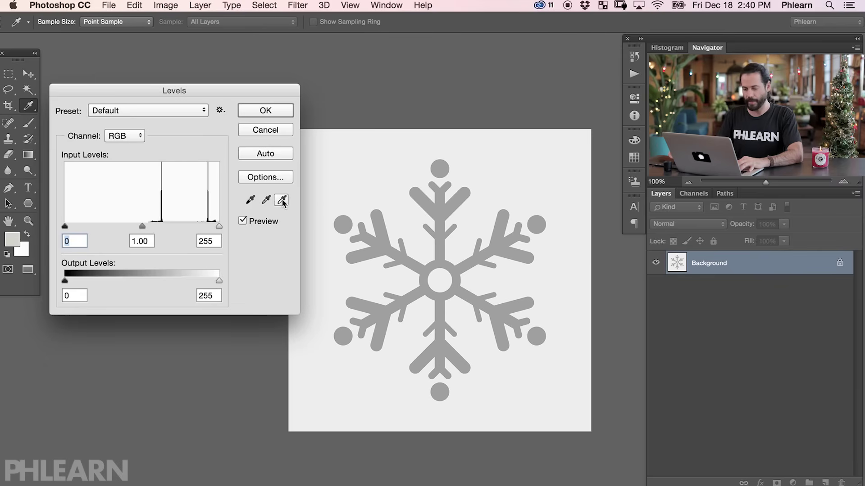
click(356, 173)
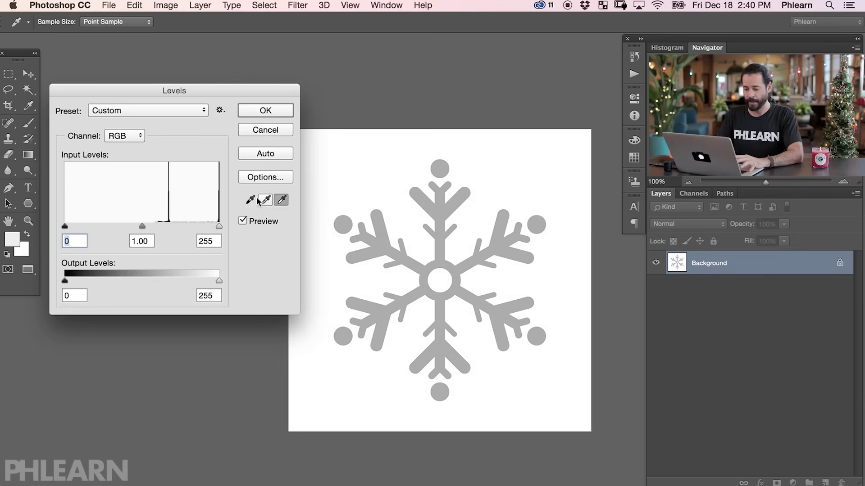
click(441, 171)
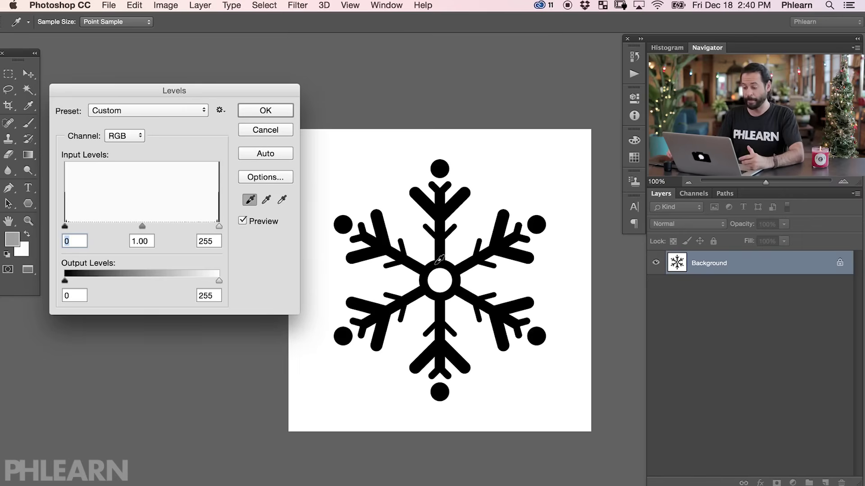
click(270, 110)
Define the black snowflake as a brush preset named Snowflake
drag(413, 275, 311, 264)
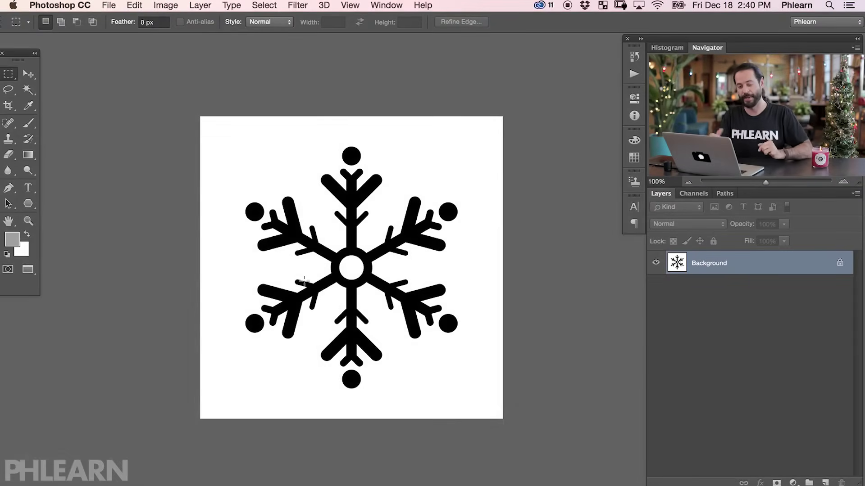
click(133, 5)
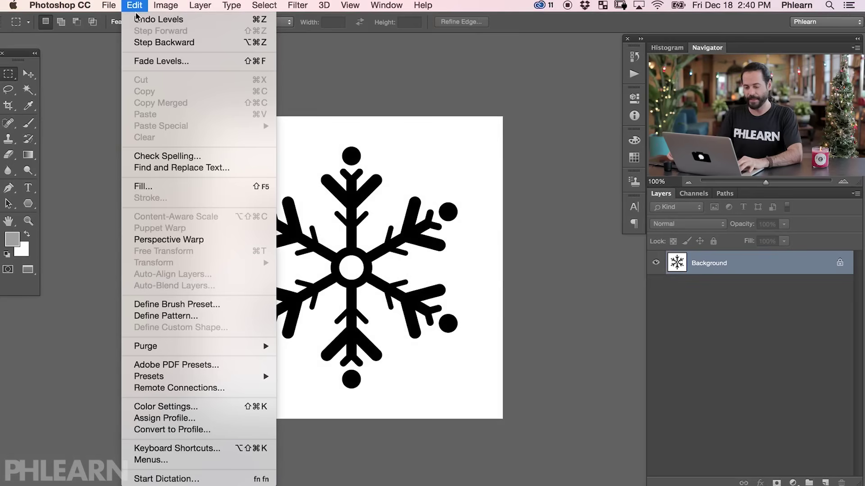
click(205, 304)
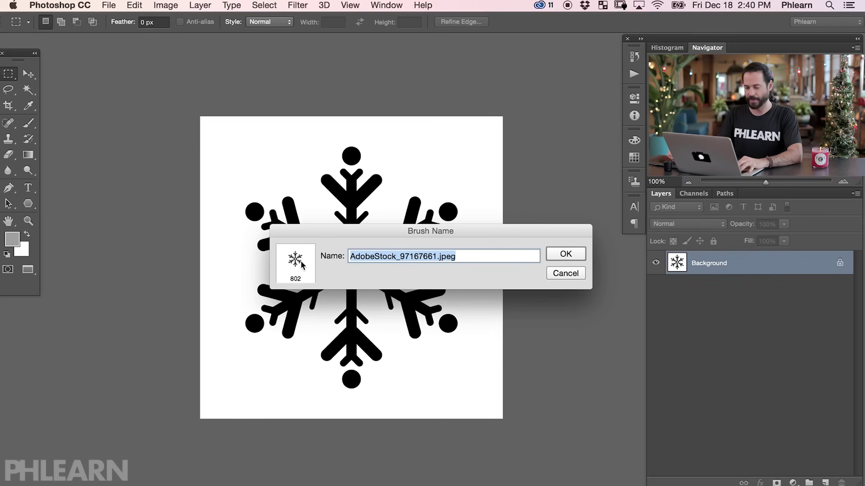
text(Snowflake)
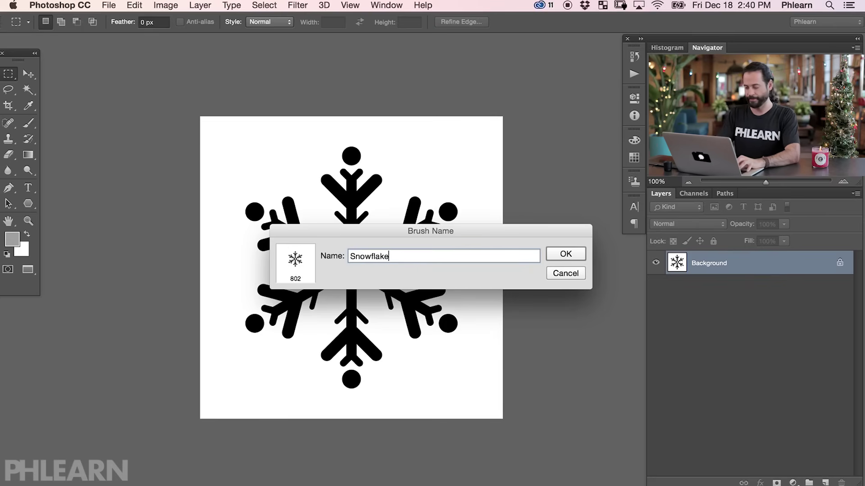
key(Return)
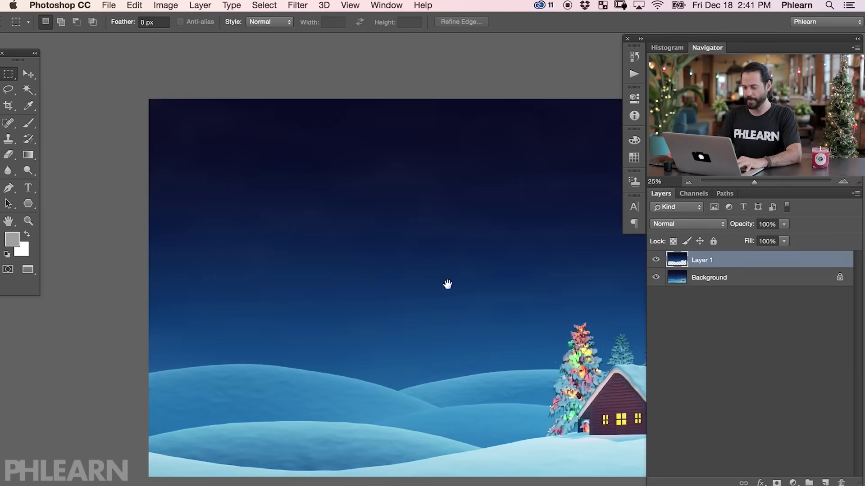
Add a new layer above Layer 1 in the winter scene and ready the Brush tool with white foreground and 100% flow
drag(447, 285, 350, 278)
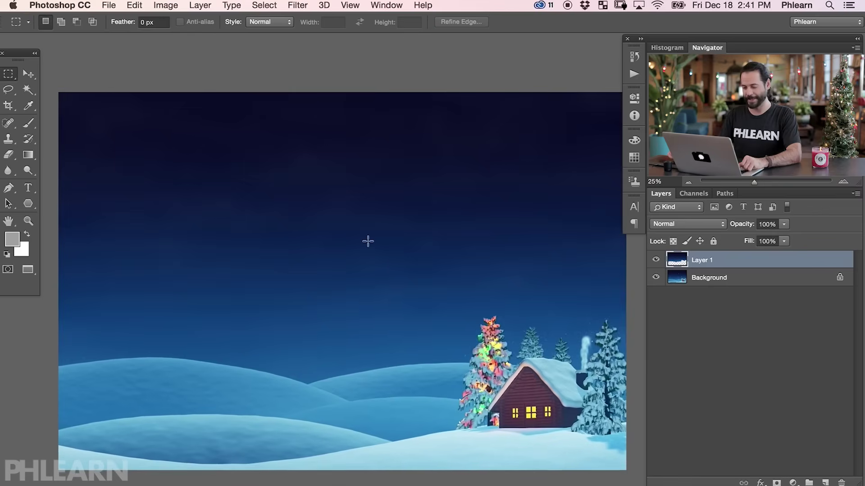
key(ctrl+shift+alt+n)
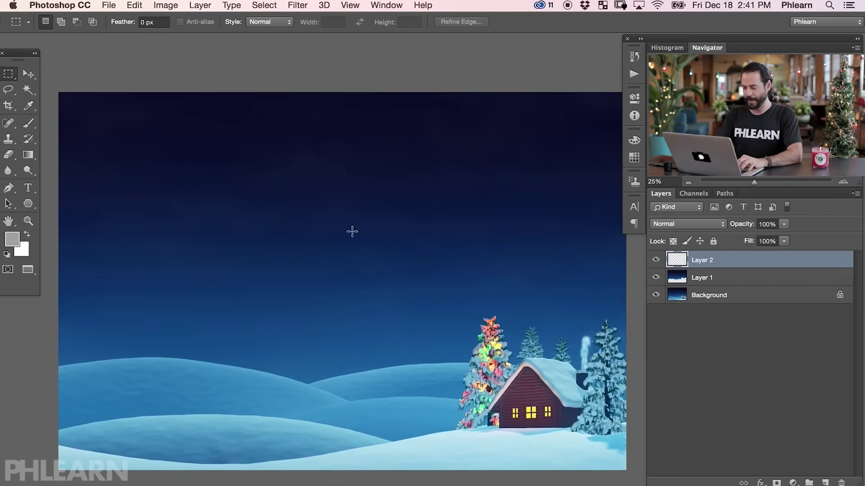
key(b)
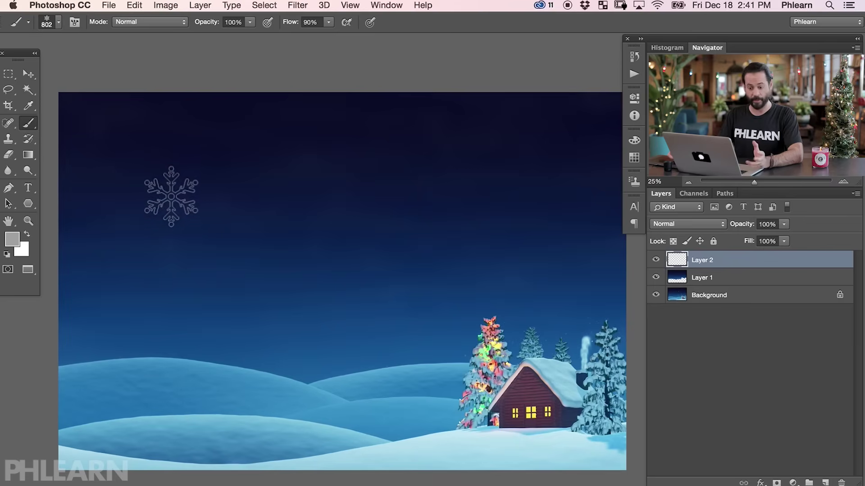
key(d)
key(x)
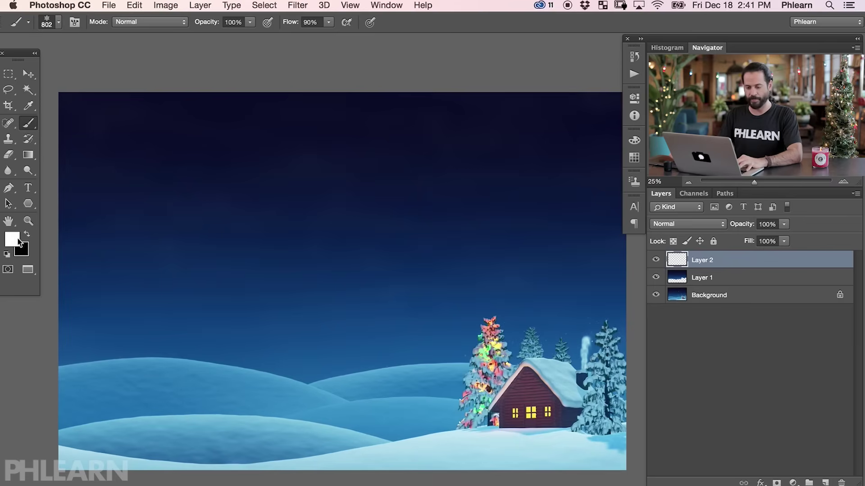
key(shift+0)
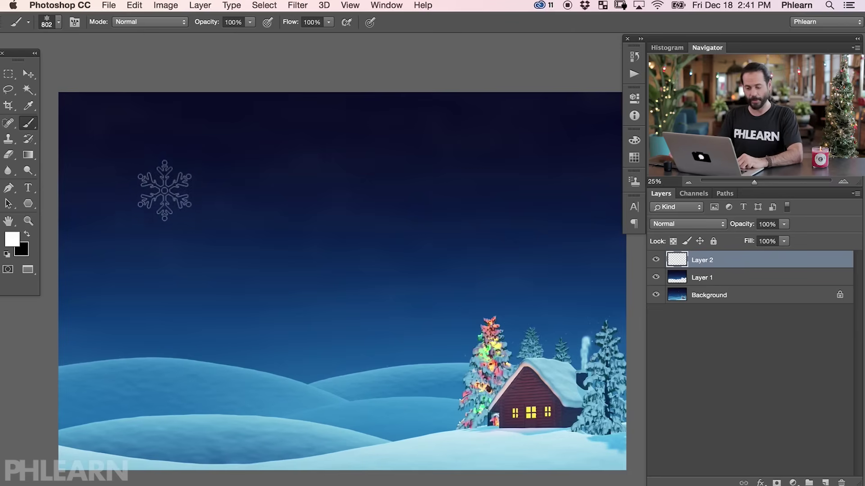
Try the snowflake brush with single stamps and a stroke across the night sky, and undo all the test marks
click(167, 171)
mouse_move(216, 184)
mouse_down()
mouse_move(426, 181)
mouse_move(456, 214)
mouse_move(413, 270)
mouse_move(286, 254)
mouse_move(146, 301)
mouse_move(170, 327)
mouse_move(342, 302)
mouse_move(430, 344)
mouse_move(484, 298)
mouse_move(535, 155)
mouse_move(271, 172)
mouse_move(227, 197)
mouse_move(129, 166)
mouse_move(116, 148)
mouse_move(238, 356)
mouse_move(392, 413)
mouse_move(427, 259)
mouse_move(481, 200)
mouse_move(426, 170)
mouse_move(163, 164)
mouse_move(140, 228)
mouse_move(381, 245)
mouse_move(370, 240)
mouse_move(373, 204)
mouse_move(370, 234)
mouse_up()
click(112, 148)
key(super+alt+z)
key(super+alt+z)
key(super+alt+z)
key(super+alt+z)
key(super+alt+z)
key(super+alt+z)
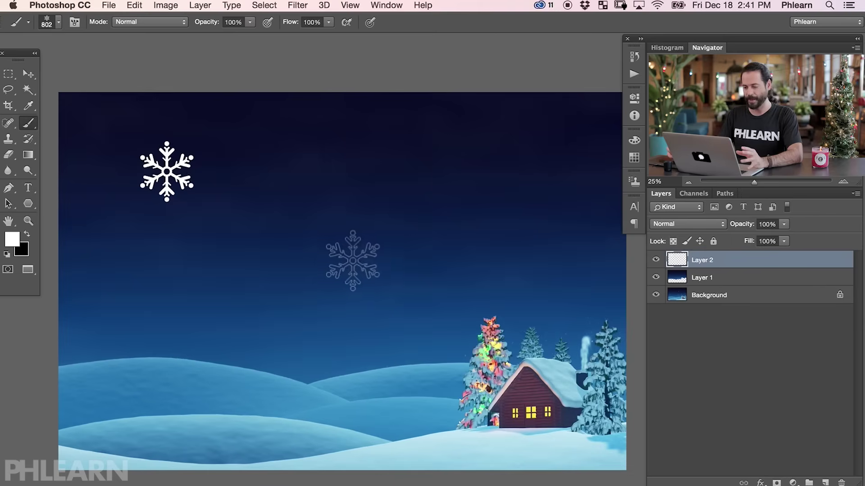
key(super+alt+z)
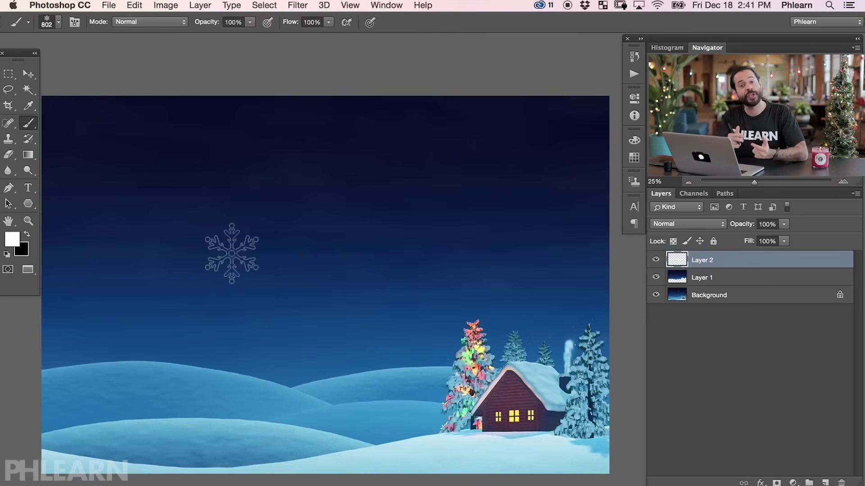
Open the brush settings and set the snowflake brush tip's spacing to 127%
click(390, 6)
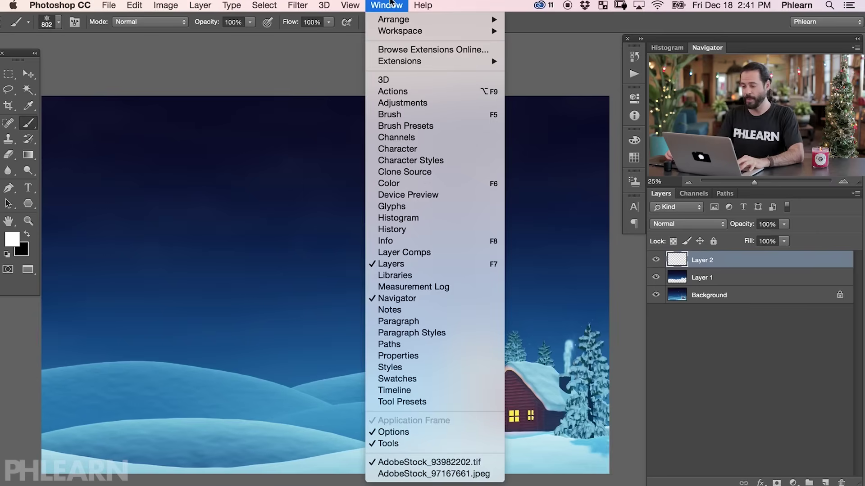
click(418, 116)
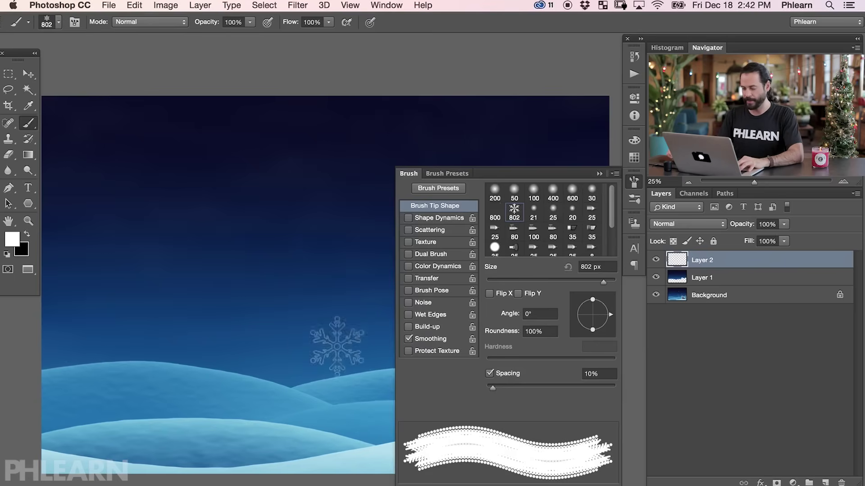
mouse_move(101, 255)
mouse_down()
mouse_move(142, 235)
mouse_move(206, 230)
mouse_move(287, 255)
mouse_move(345, 257)
mouse_up()
key(super+z)
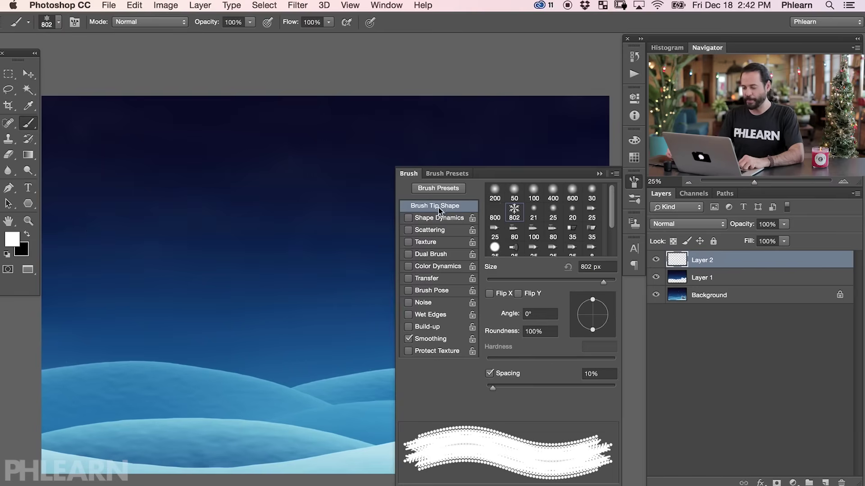
mouse_move(495, 389)
mouse_down()
mouse_move(564, 393)
mouse_move(473, 390)
mouse_move(560, 391)
mouse_up()
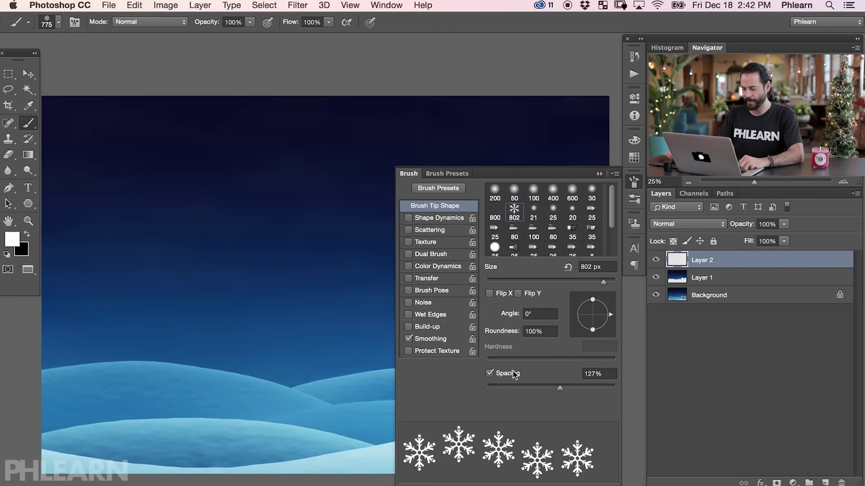
Turn on Shape Dynamics with 100% Size Jitter, testing the brush on the sky before and after and undoing each test stroke
mouse_move(105, 270)
mouse_down()
mouse_move(313, 185)
mouse_move(338, 272)
mouse_move(200, 325)
mouse_move(165, 273)
mouse_up()
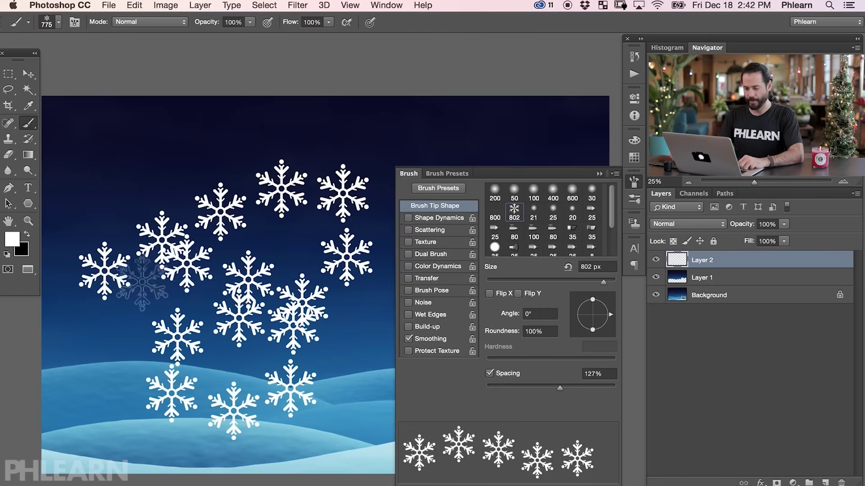
key(super+z)
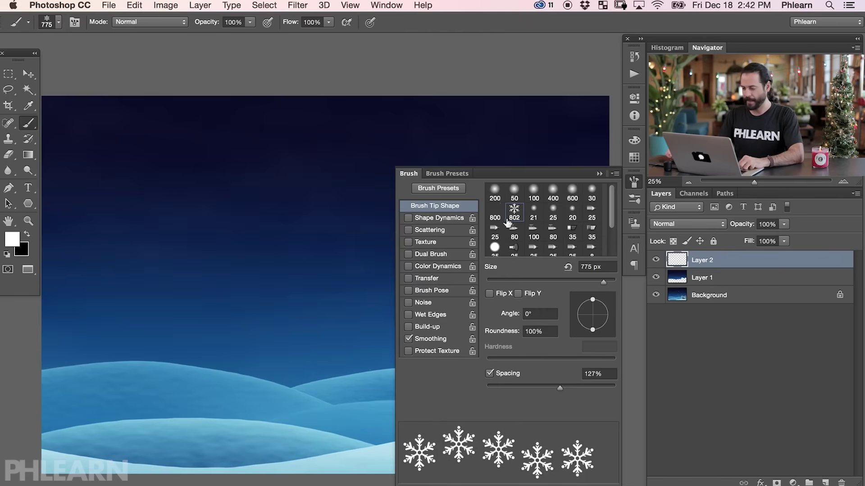
click(426, 220)
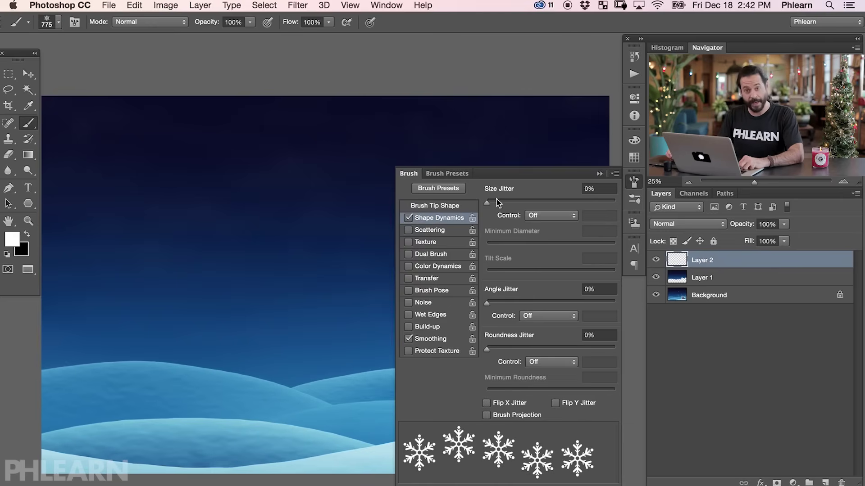
drag(488, 204, 621, 206)
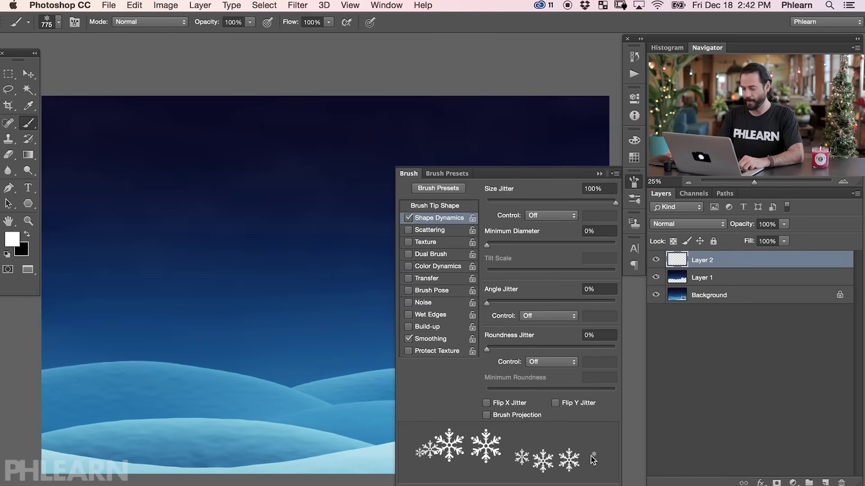
mouse_move(93, 260)
mouse_down()
mouse_move(176, 215)
mouse_move(301, 218)
mouse_move(185, 328)
mouse_move(334, 402)
mouse_move(392, 331)
mouse_move(330, 118)
mouse_up()
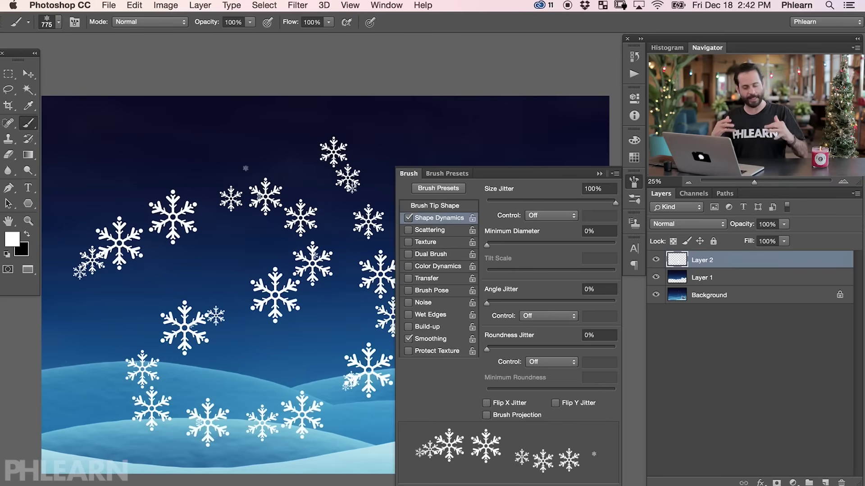
key(super+z)
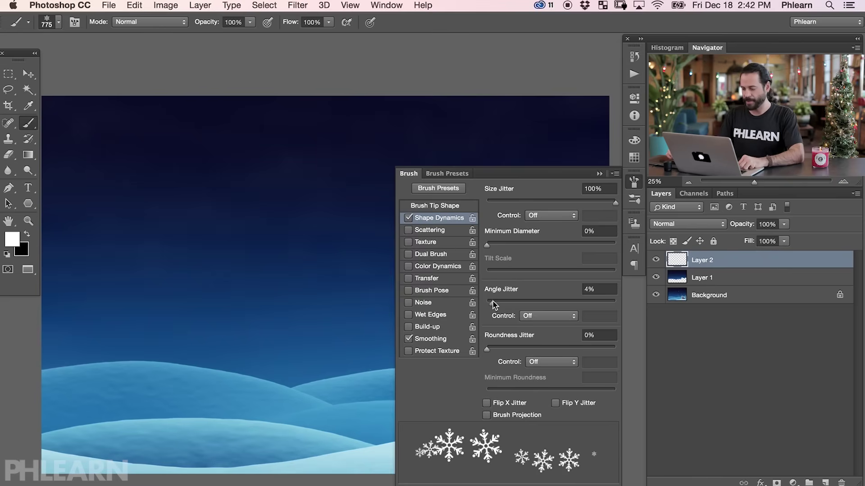
Set the snowflake brush's Angle Jitter to 100%, try it with a stroke on the sky and undo the stroke
drag(491, 303, 640, 303)
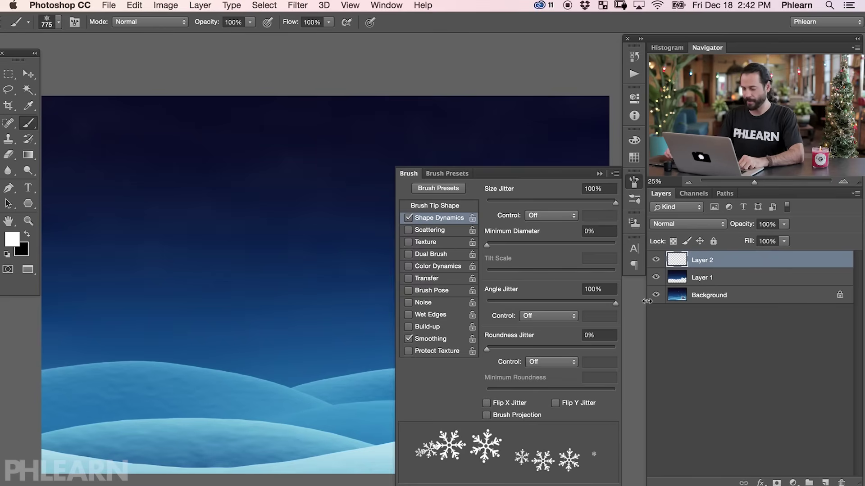
mouse_move(135, 266)
mouse_down()
mouse_move(303, 239)
mouse_move(234, 360)
mouse_move(205, 292)
mouse_move(135, 363)
mouse_move(147, 405)
mouse_move(63, 247)
mouse_move(98, 197)
mouse_up()
key(super+z)
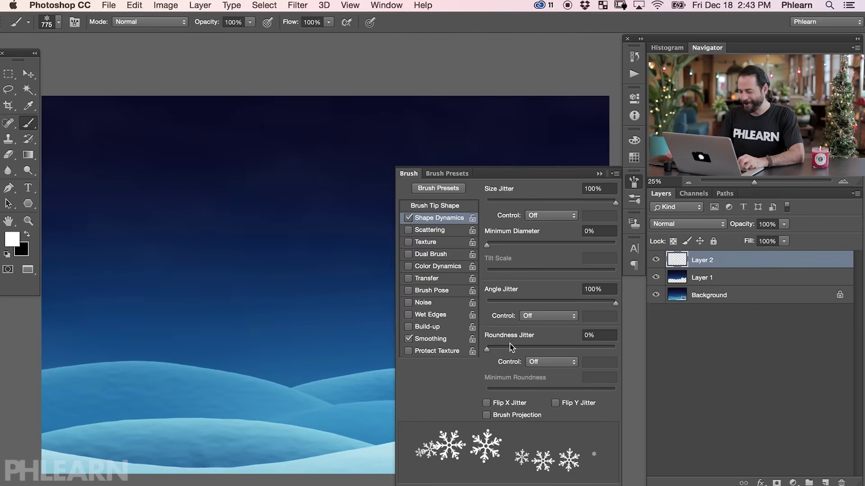
Set the Roundness Jitter to 71%, test the brush with a long stroke over the scene and undo the stroke
mouse_move(491, 349)
mouse_down()
mouse_move(565, 353)
mouse_move(522, 352)
mouse_up()
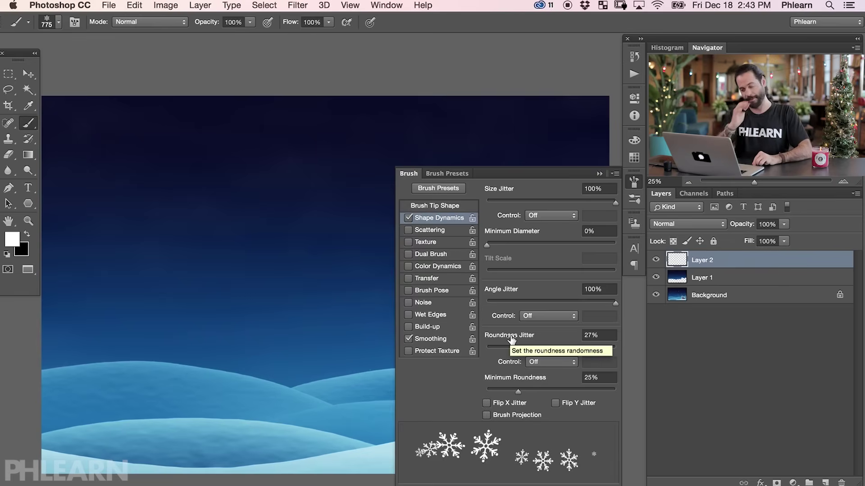
mouse_move(524, 353)
mouse_down()
mouse_move(489, 354)
mouse_move(578, 354)
mouse_up()
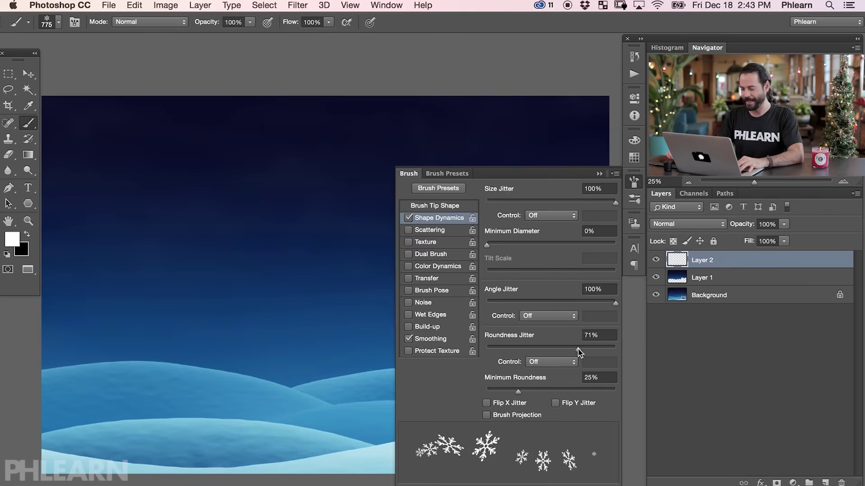
mouse_move(107, 276)
mouse_down()
mouse_move(230, 178)
mouse_move(301, 198)
mouse_move(279, 270)
mouse_move(186, 281)
mouse_move(143, 352)
mouse_move(248, 360)
mouse_move(311, 352)
mouse_move(359, 264)
mouse_move(374, 192)
mouse_move(358, 149)
mouse_move(301, 131)
mouse_move(234, 128)
mouse_move(167, 143)
mouse_move(112, 172)
mouse_move(107, 215)
mouse_move(85, 144)
mouse_move(96, 121)
mouse_move(253, 277)
mouse_move(227, 336)
mouse_up()
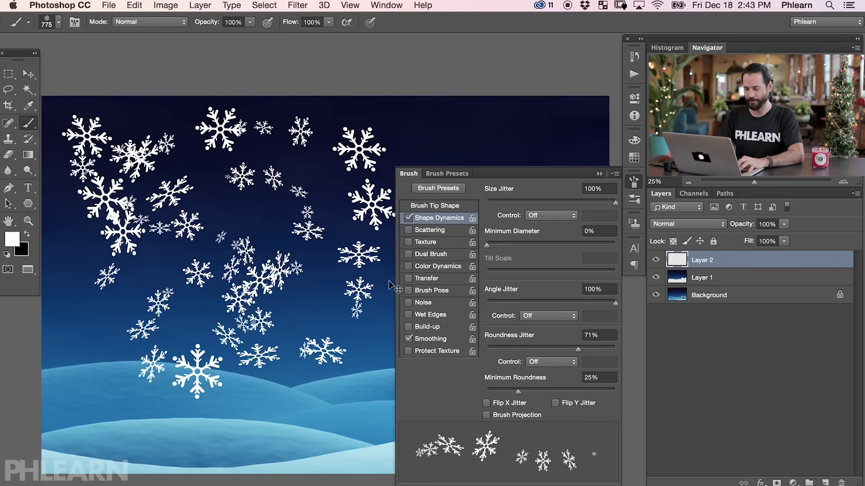
key(super+z)
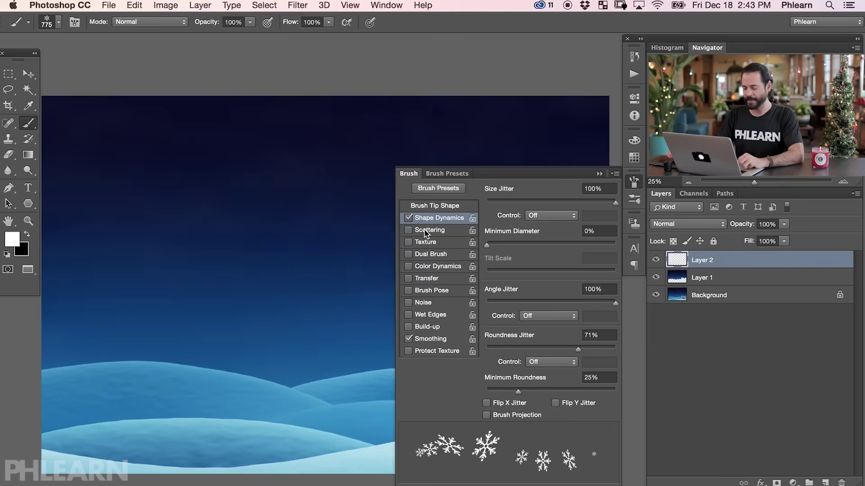
Turn on Scattering at 1000% on both axes and test it with strokes across the sky using a smaller brush of about 309 px
click(418, 231)
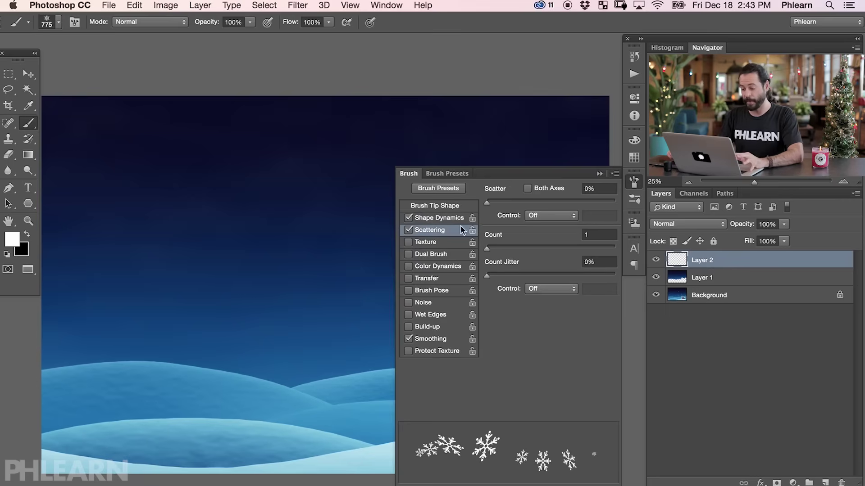
drag(489, 203, 636, 205)
click(527, 188)
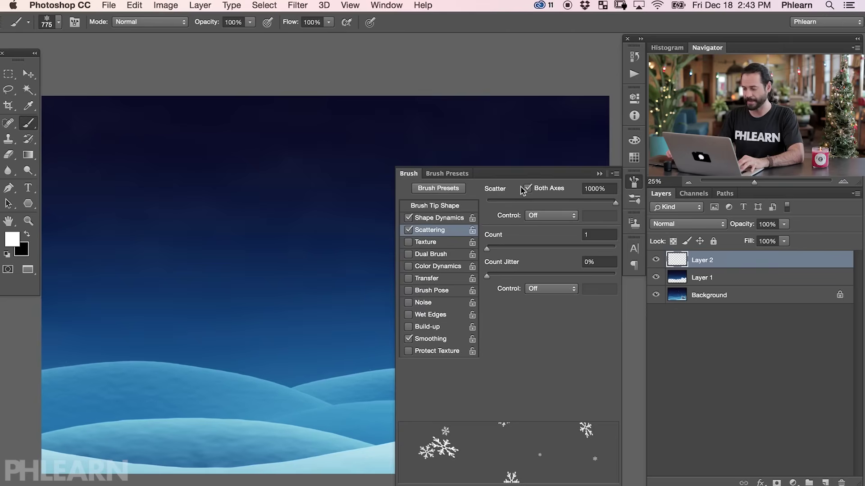
mouse_move(251, 241)
mouse_down()
mouse_move(137, 253)
mouse_move(181, 234)
mouse_move(239, 229)
mouse_move(270, 239)
mouse_move(299, 266)
mouse_move(341, 248)
mouse_move(355, 189)
mouse_up()
mouse_move(279, 216)
mouse_down()
mouse_move(189, 252)
mouse_move(135, 216)
mouse_up()
mouse_move(90, 297)
mouse_down()
mouse_move(193, 329)
mouse_move(315, 324)
mouse_move(405, 190)
mouse_move(509, 130)
mouse_up()
key(super+z)
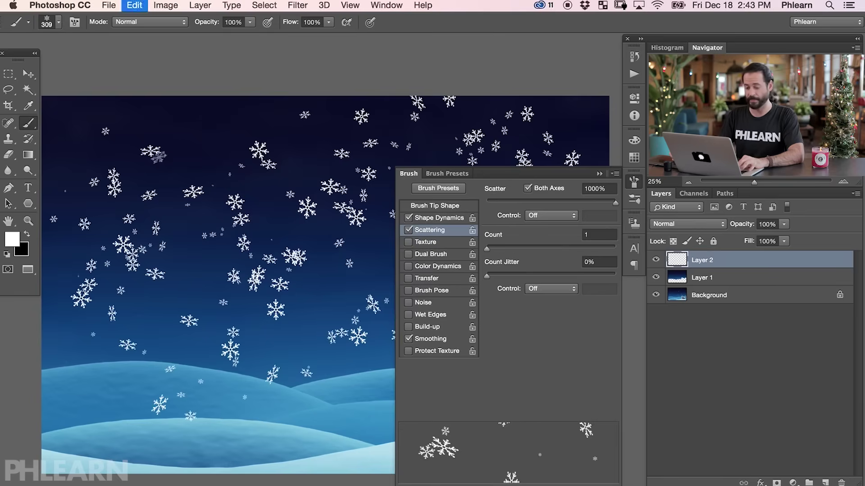
mouse_move(81, 136)
mouse_down()
mouse_move(145, 197)
mouse_move(148, 311)
mouse_move(259, 358)
mouse_move(315, 297)
mouse_move(333, 202)
mouse_move(253, 216)
mouse_move(311, 225)
mouse_move(352, 176)
mouse_move(472, 135)
mouse_move(405, 234)
mouse_move(280, 329)
mouse_move(130, 311)
mouse_move(148, 207)
mouse_move(216, 144)
mouse_move(175, 126)
mouse_move(274, 184)
mouse_up()
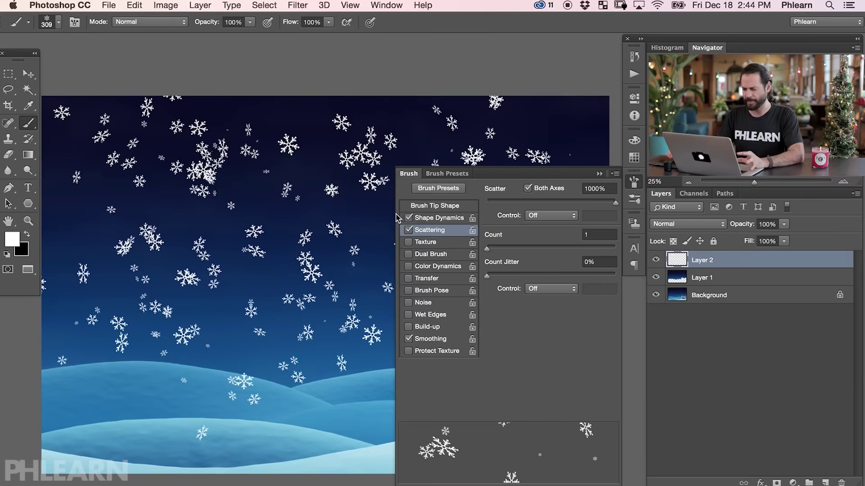
Set the brush tip spacing to 343%, clear the test snowflakes from Layer 2 and paint a new test stroke
click(449, 208)
drag(562, 389, 595, 385)
key(super+a)
key(BackSpace)
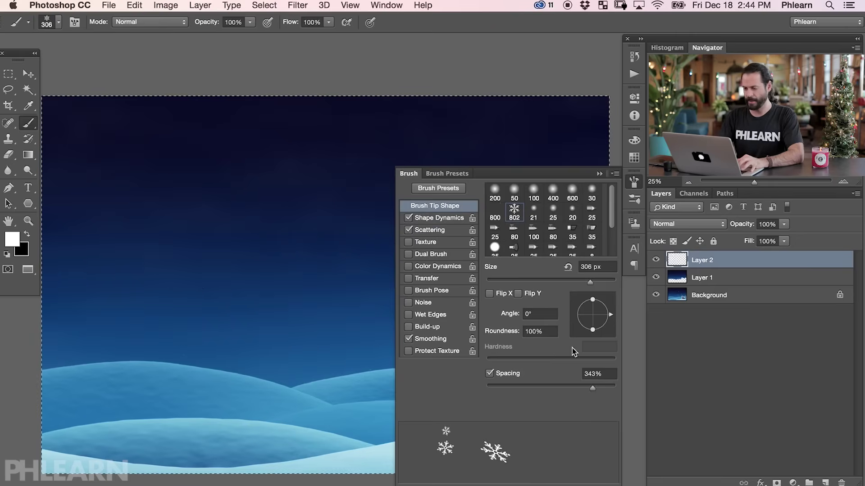
mouse_move(91, 176)
mouse_down()
mouse_move(99, 139)
mouse_move(163, 204)
mouse_move(163, 342)
mouse_move(343, 201)
mouse_move(518, 140)
mouse_move(361, 344)
mouse_move(300, 148)
mouse_move(270, 212)
mouse_move(72, 151)
mouse_move(238, 191)
mouse_up()
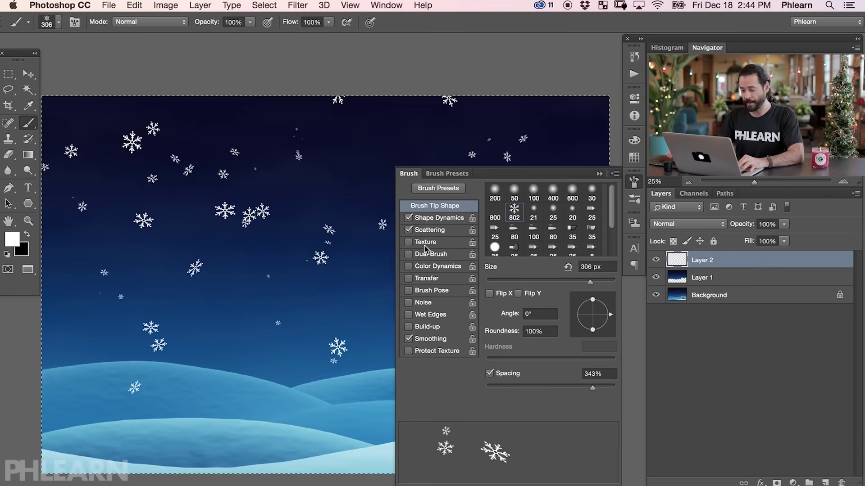
Try Color Dynamics with 81% Brightness Jitter in a few strokes, undo the strokes and switch Color Dynamics off again
click(416, 267)
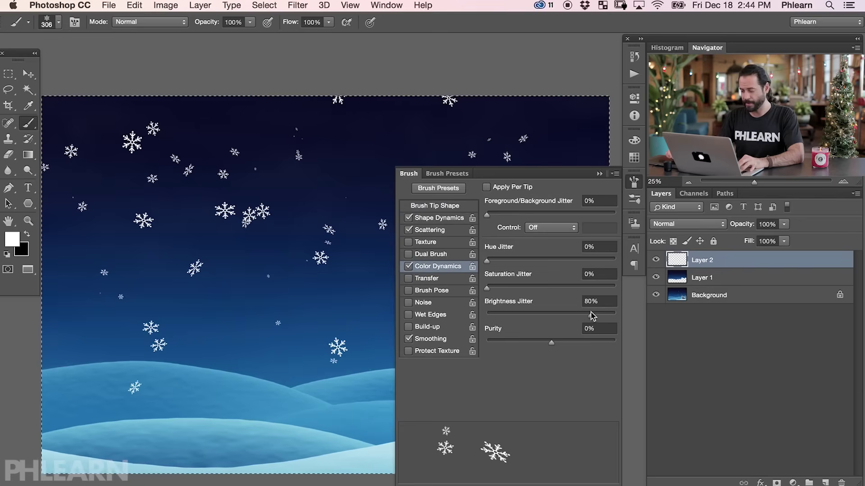
mouse_move(297, 282)
mouse_down()
mouse_move(237, 337)
mouse_move(270, 266)
mouse_move(306, 307)
mouse_move(314, 238)
mouse_up()
drag(159, 244, 204, 206)
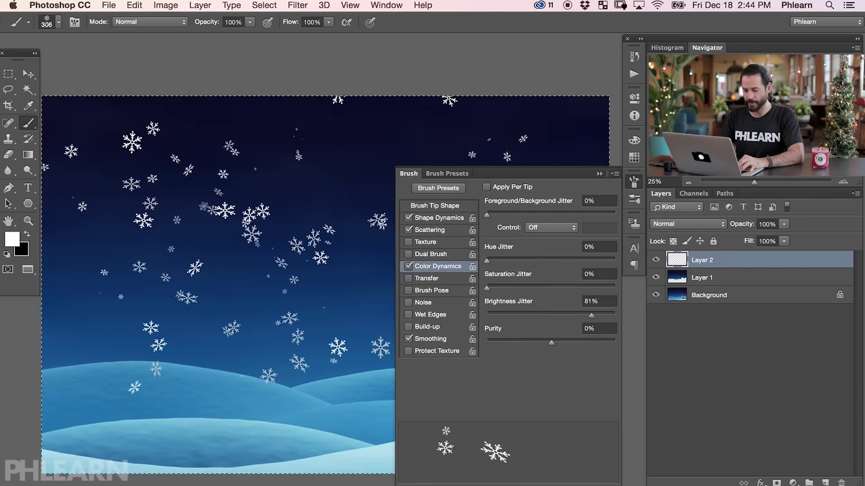
key(super+alt+z)
key(super+alt+z)
key(super+alt+z)
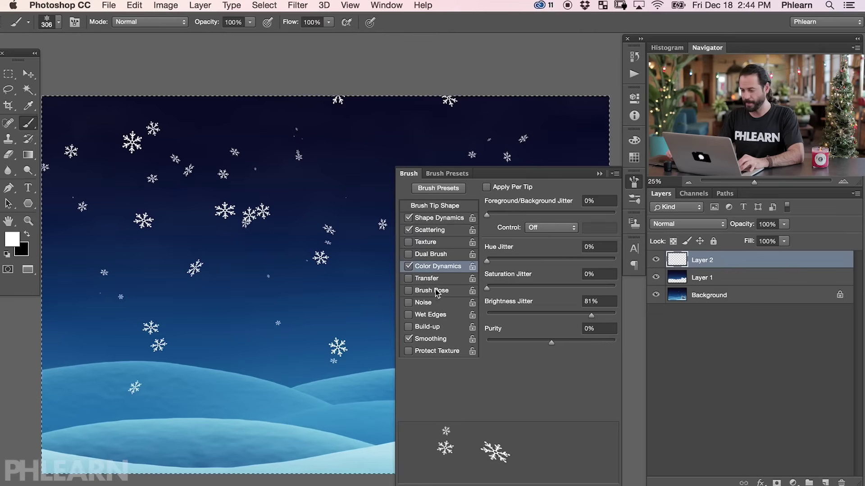
click(408, 267)
Turn on Transfer with 50% Opacity Jitter, undo the earlier test snowflakes and paint new test strokes across the sky
click(407, 279)
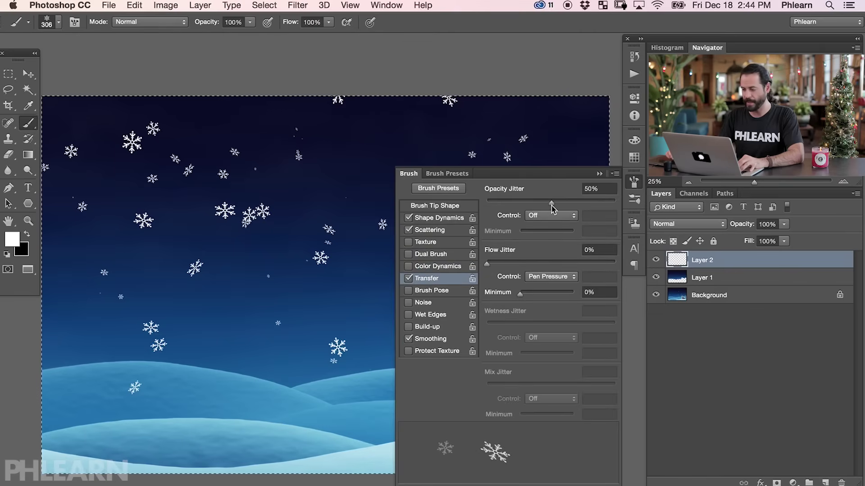
key(super+alt+z)
key(super+alt+z)
key(super+alt+z)
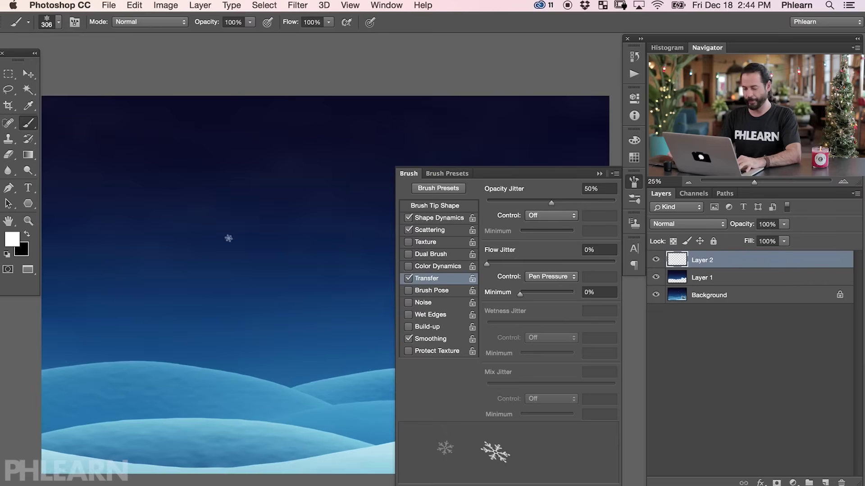
mouse_move(109, 222)
mouse_down()
mouse_move(236, 174)
mouse_move(375, 293)
mouse_move(153, 243)
mouse_move(166, 370)
mouse_up()
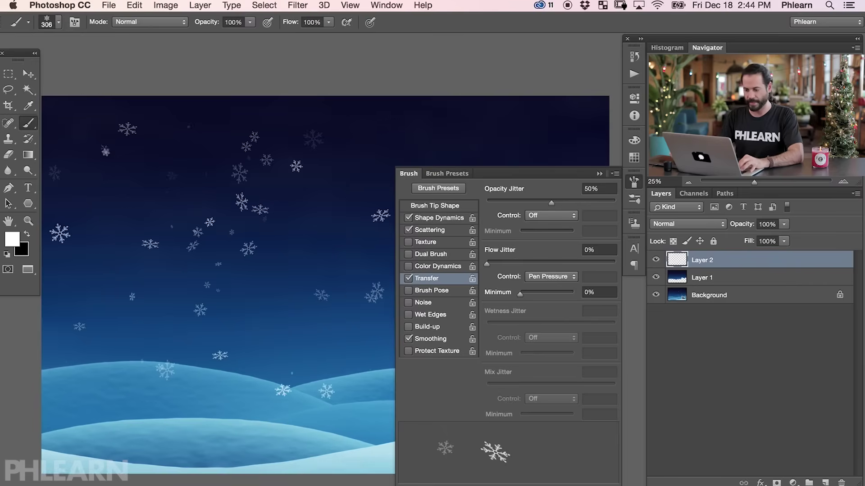
mouse_move(164, 246)
mouse_down()
mouse_move(156, 170)
mouse_move(490, 155)
mouse_up()
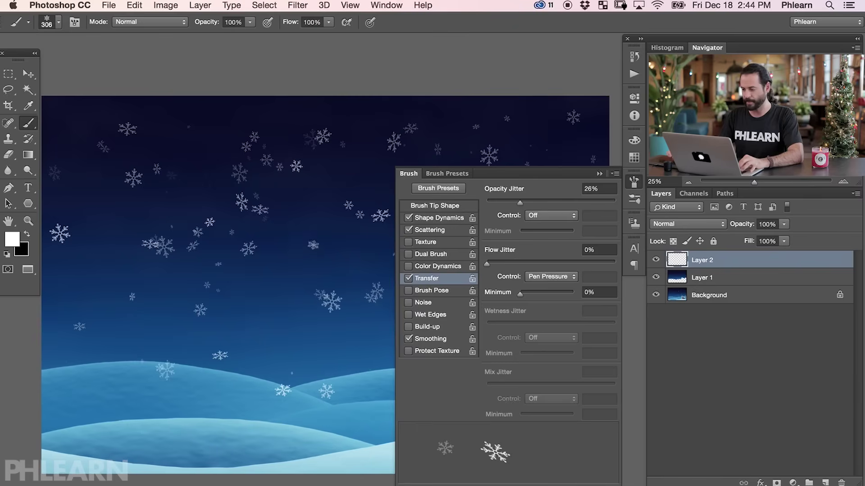
Lower the Opacity Jitter in stages to 5%, painting test strokes over the sky at each setting
mouse_move(313, 245)
mouse_down()
mouse_move(235, 193)
mouse_move(289, 315)
mouse_move(254, 208)
mouse_move(124, 199)
mouse_move(103, 252)
mouse_up()
mouse_move(288, 288)
mouse_down()
mouse_move(252, 280)
mouse_move(194, 239)
mouse_up()
click(500, 200)
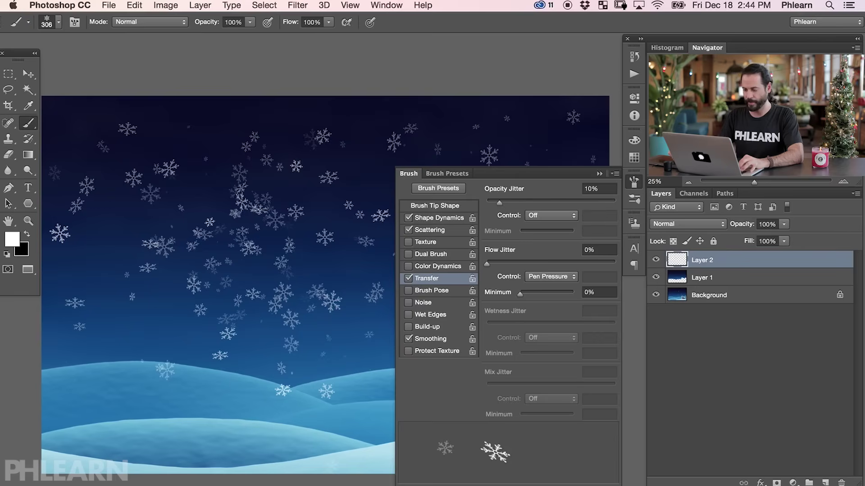
mouse_move(211, 289)
mouse_down()
mouse_move(212, 234)
mouse_move(252, 207)
mouse_move(279, 280)
mouse_move(189, 252)
mouse_move(216, 315)
mouse_move(315, 252)
mouse_move(343, 216)
mouse_move(315, 279)
mouse_move(163, 293)
mouse_up()
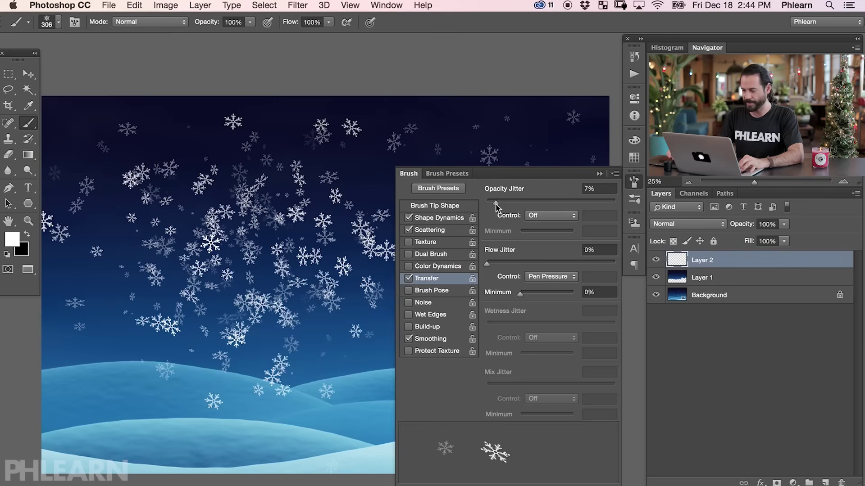
mouse_move(162, 292)
mouse_down()
mouse_move(158, 324)
mouse_move(131, 342)
mouse_move(122, 279)
mouse_move(194, 225)
mouse_move(325, 216)
mouse_move(270, 256)
mouse_move(306, 383)
mouse_move(361, 351)
mouse_move(211, 149)
mouse_move(315, 171)
mouse_move(261, 207)
mouse_move(269, 215)
mouse_up()
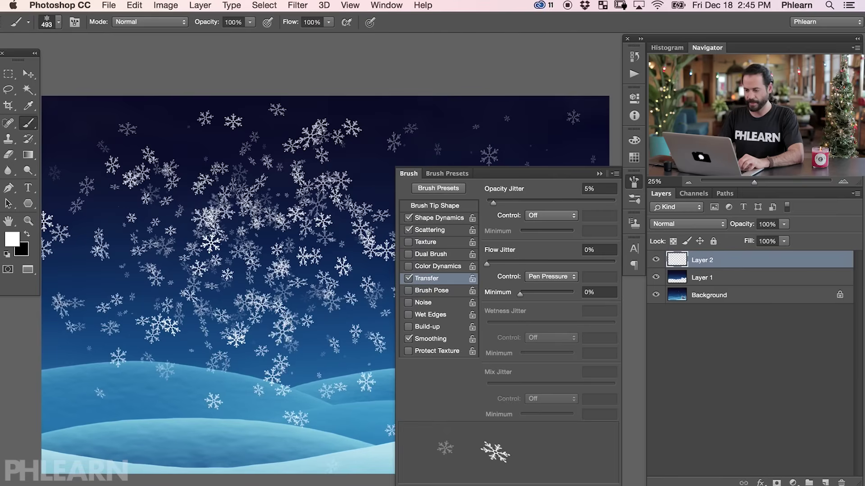
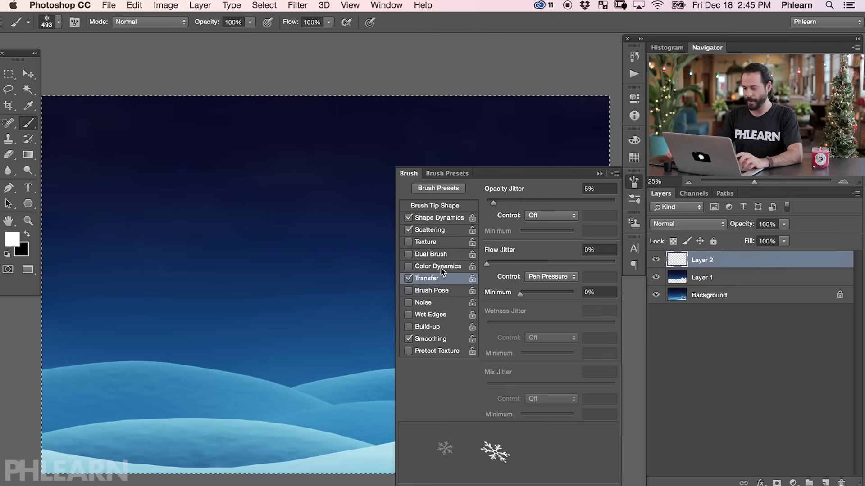
Close the brush settings and reduce the snowflake brush size to 62 px
click(635, 182)
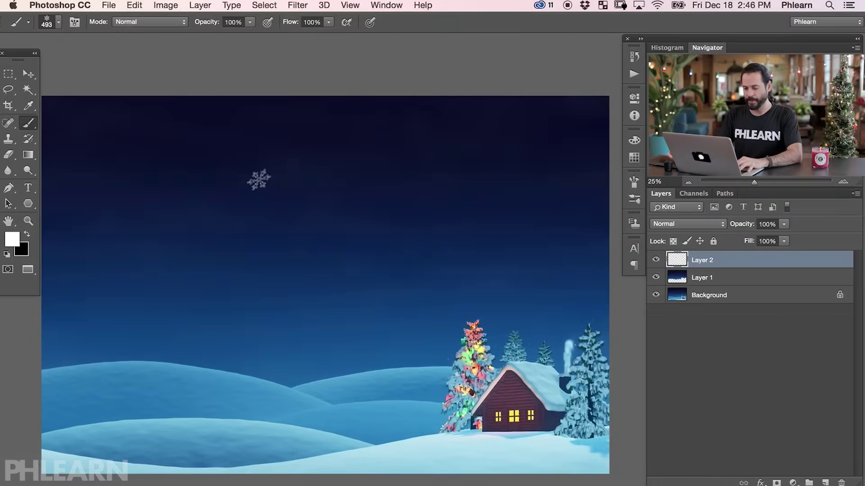
right_click(273, 201)
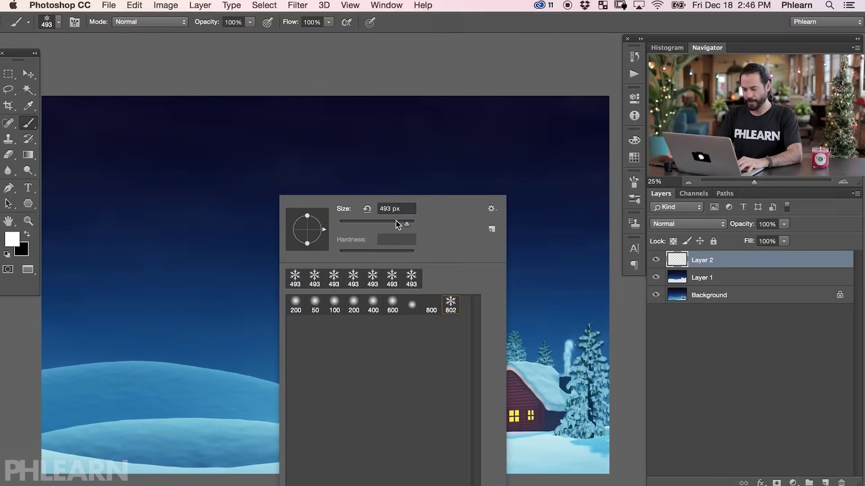
drag(395, 220, 397, 223)
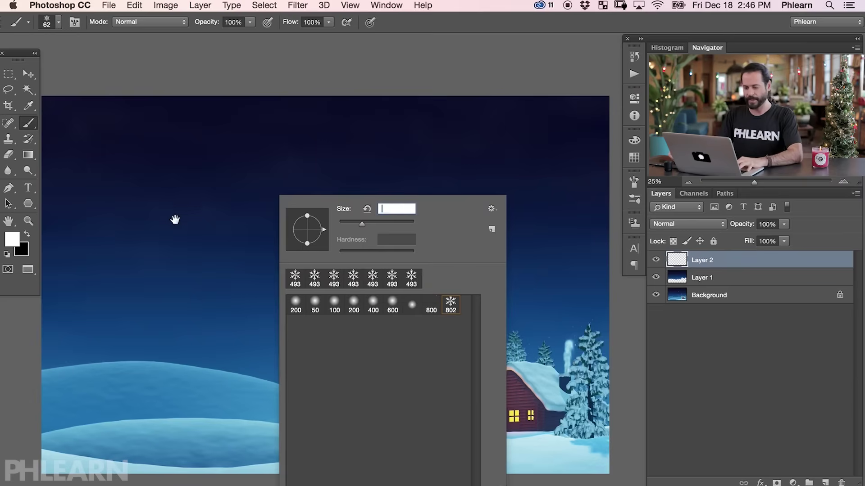
Try a brush size of 10000 px, and paint small snowflakes across the whole night sky with the 62 px brush
text(10000)
key(Return)
click(519, 196)
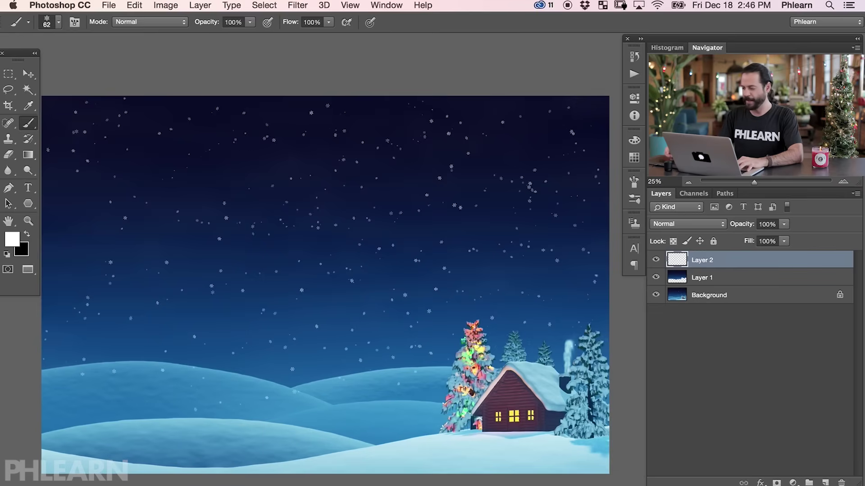
Add a new layer above Layer 2 and enlarge the snowflake brush to 600 px
click(826, 482)
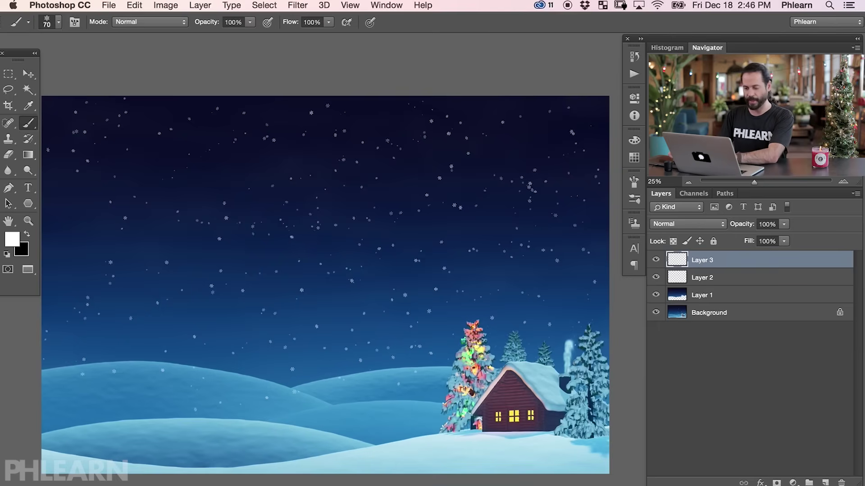
key(bracketright)
key(bracketright)
key(bracketright)
Stamp individual medium-sized snowflakes on Layer 3, spread over the sky, the hills and the area near the house
click(154, 201)
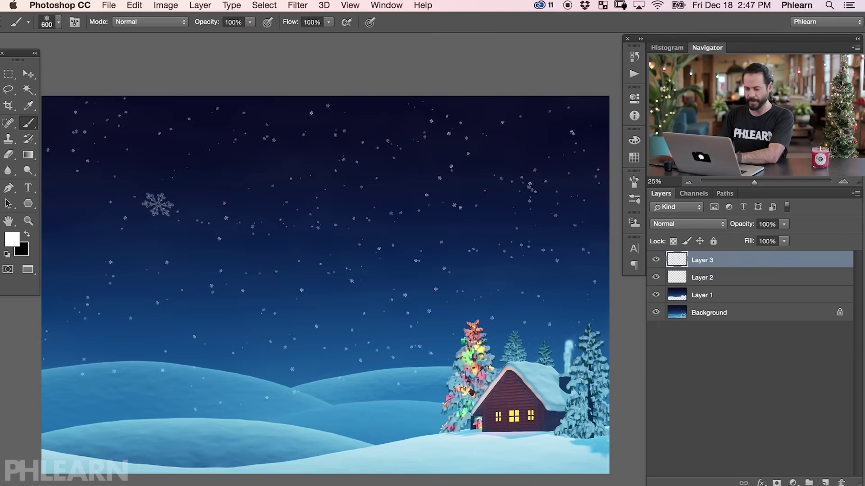
click(246, 163)
click(541, 203)
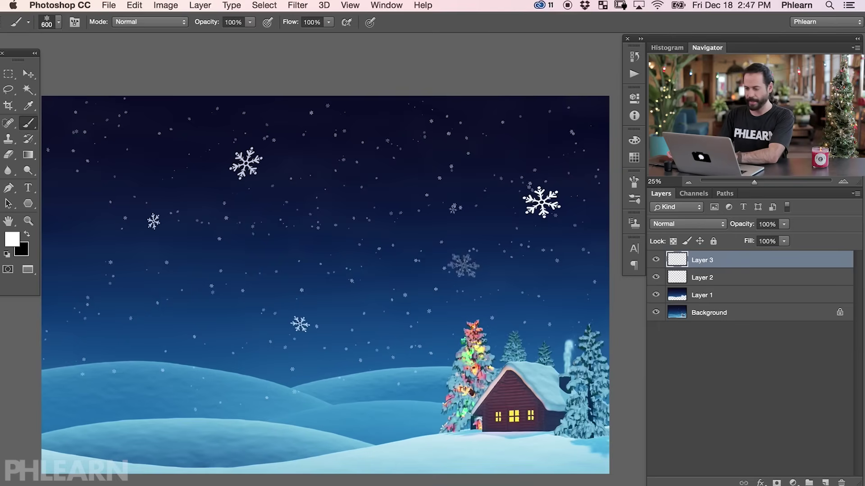
click(395, 283)
click(372, 171)
click(437, 210)
click(281, 130)
click(120, 168)
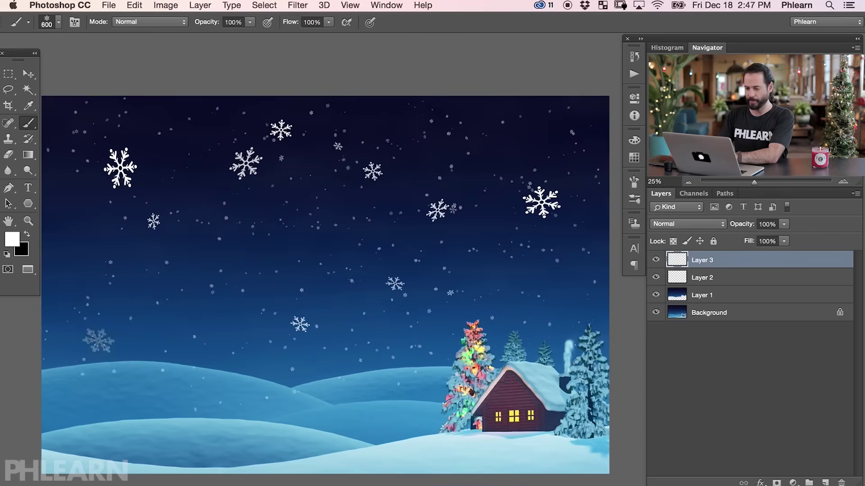
click(236, 285)
click(111, 424)
click(120, 352)
click(182, 396)
click(153, 237)
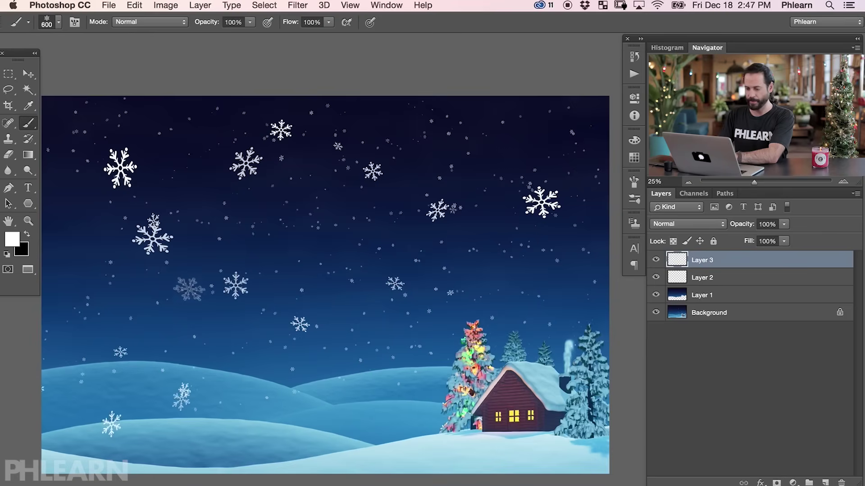
click(302, 334)
click(359, 306)
click(349, 344)
click(510, 313)
click(547, 331)
click(347, 133)
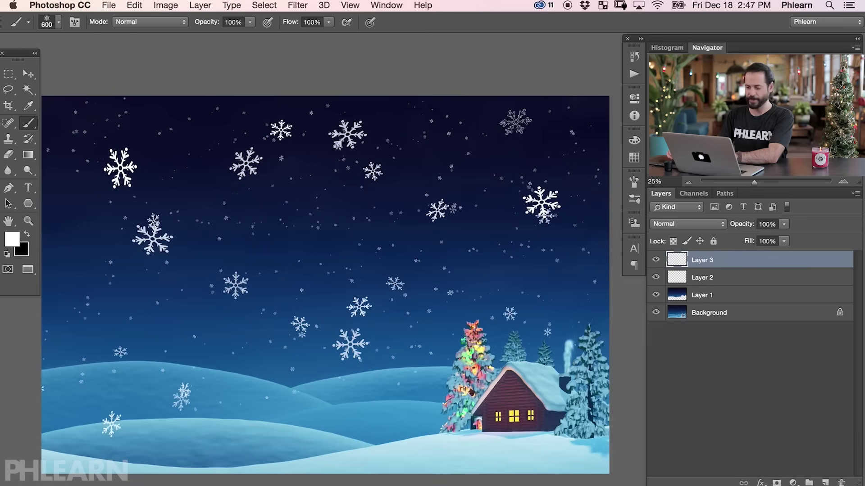
click(543, 215)
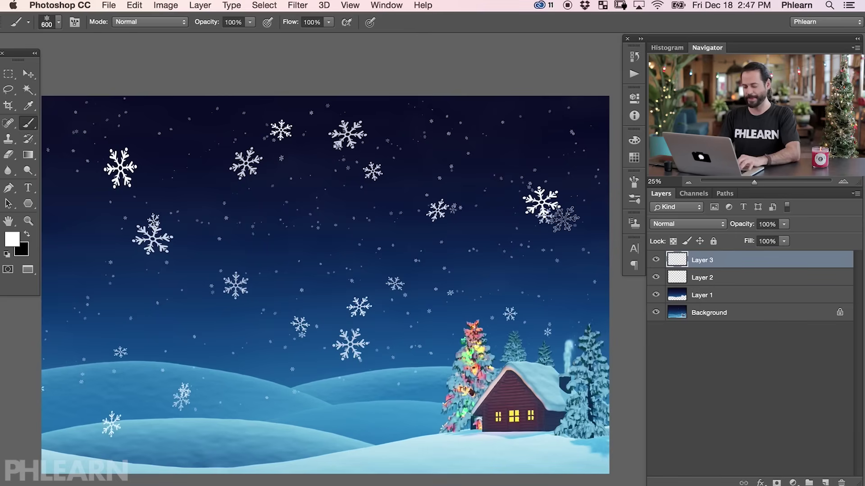
Add another new layer above Layer 3 and enlarge the snowflake brush to 2400 px
key(alt+shift+super+n)
key(bracketright)
key(bracketright)
key(bracketright)
key(bracketright)
key(bracketright)
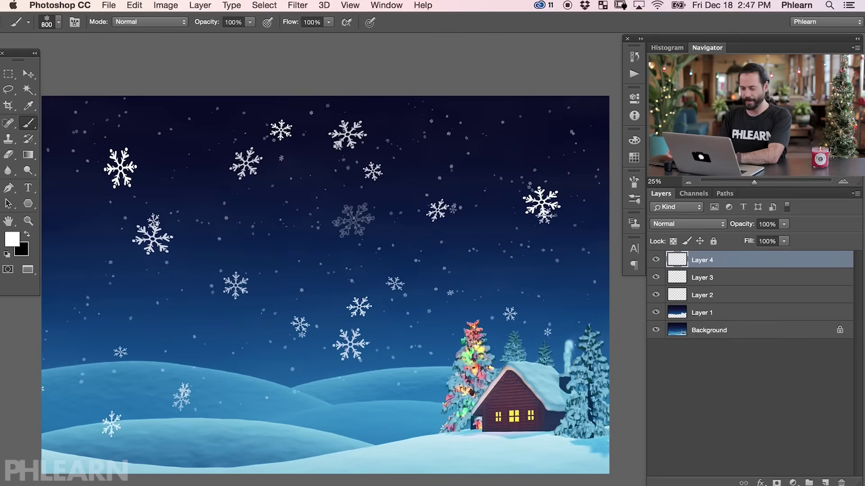
key(bracketright)
key(bracketright)
key(bracketright)
key(bracketright)
key(bracketright)
key(bracketright)
key(bracketright)
key(bracketright)
key(bracketright)
key(bracketright)
key(bracketright)
key(bracketright)
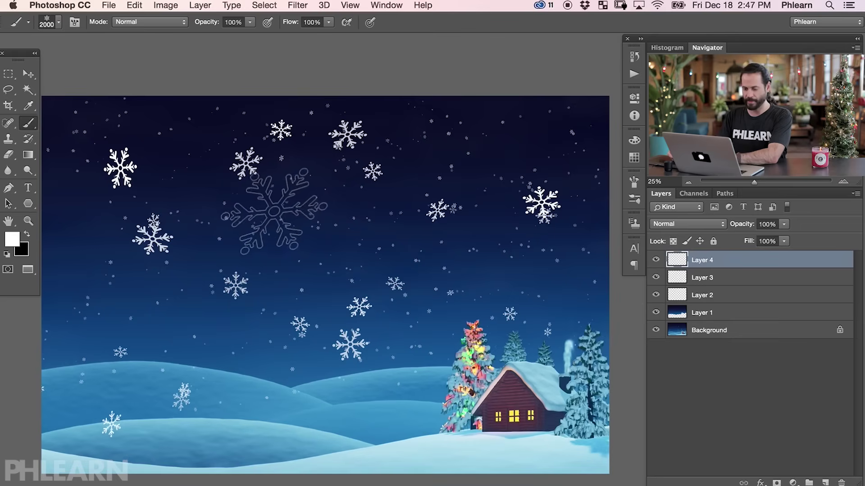
key(bracketright)
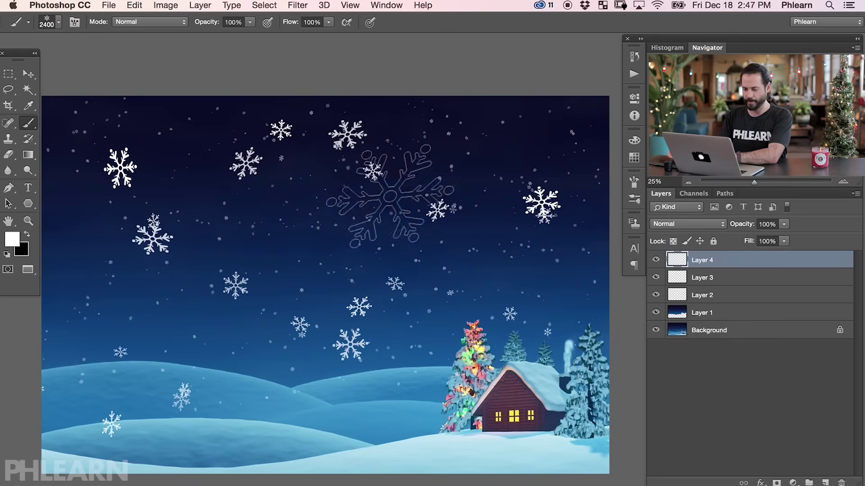
Try stamping and painting huge 2400 px snowflakes over the sky and the lower hill, undoing each attempt
click(362, 196)
click(391, 194)
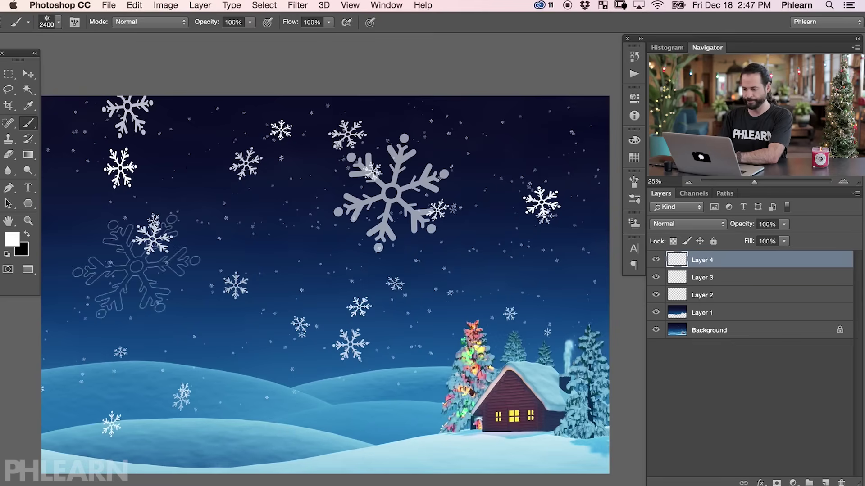
click(110, 274)
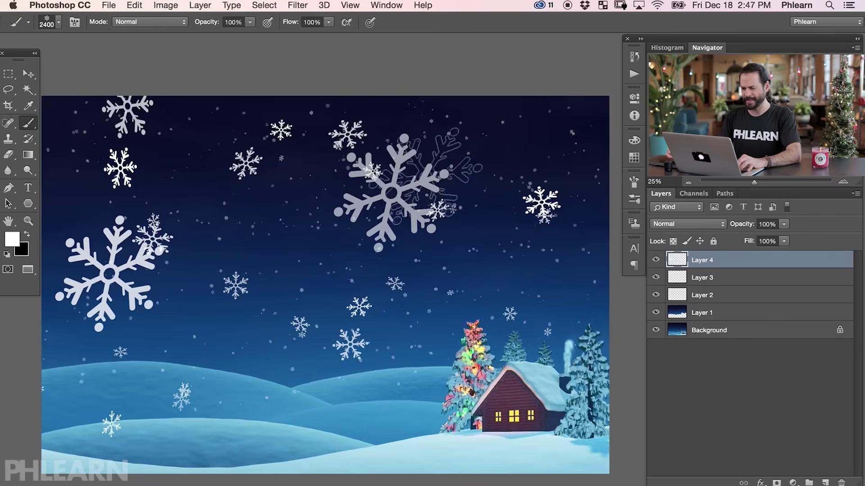
key(super+alt+z)
key(super+alt+z)
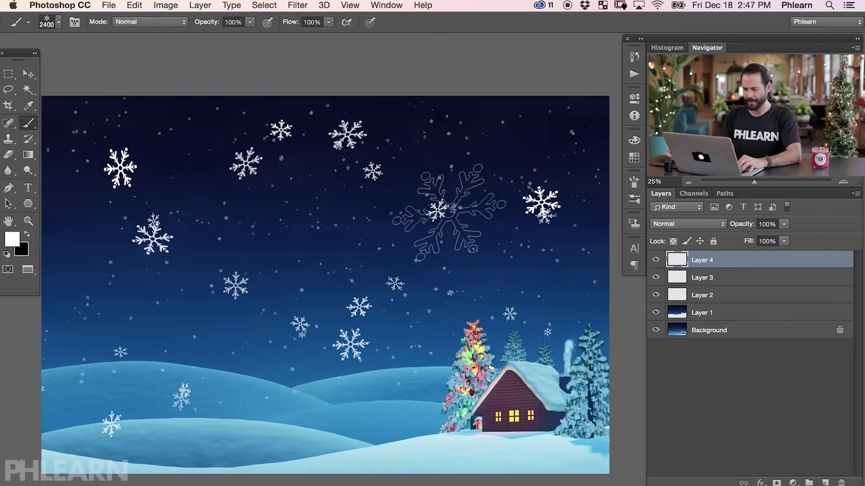
mouse_move(164, 270)
mouse_down()
mouse_move(230, 219)
mouse_move(452, 178)
mouse_move(563, 175)
mouse_up()
key(super+z)
click(173, 460)
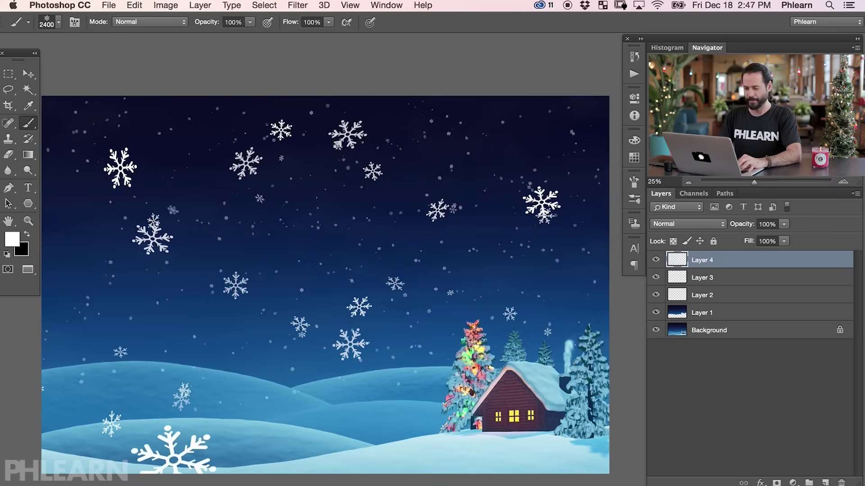
key(super+z)
Reduce the snowflake brush to 300 px and 200 px and paint small flakes across the sky on Layer 4
key(bracketleft)
key(bracketleft)
key(bracketleft)
key(bracketleft)
key(bracketleft)
key(bracketleft)
key(bracketleft)
key(bracketleft)
key(bracketleft)
key(bracketleft)
key(bracketleft)
key(bracketleft)
key(bracketleft)
key(bracketleft)
key(bracketleft)
key(bracketleft)
key(bracketleft)
key(bracketleft)
key(bracketleft)
key(bracketleft)
key(bracketleft)
mouse_move(355, 162)
mouse_down()
mouse_move(142, 182)
mouse_move(349, 199)
mouse_move(181, 223)
mouse_move(222, 271)
mouse_up()
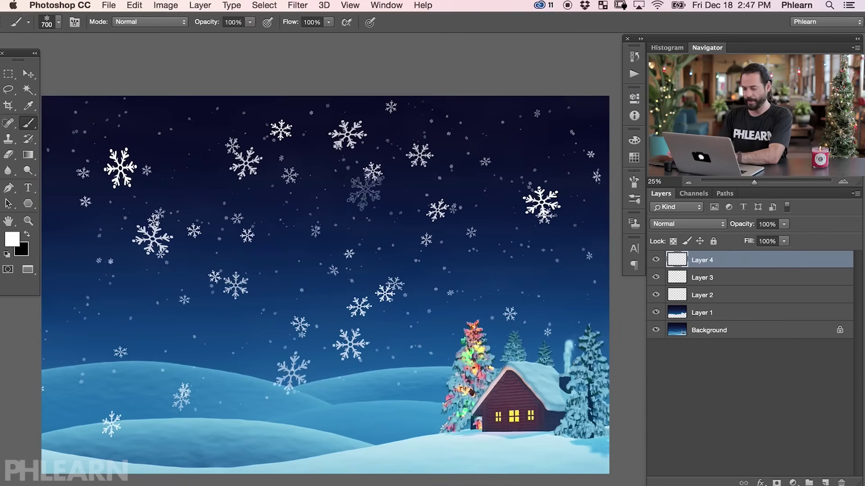
Enlarge the brush through 1200 px to 1500 px, stamping one bigger snowflake low in the middle of the sky
key(bracketright)
key(bracketright)
key(bracketright)
key(bracketright)
key(bracketright)
key(bracketright)
key(bracketright)
key(bracketright)
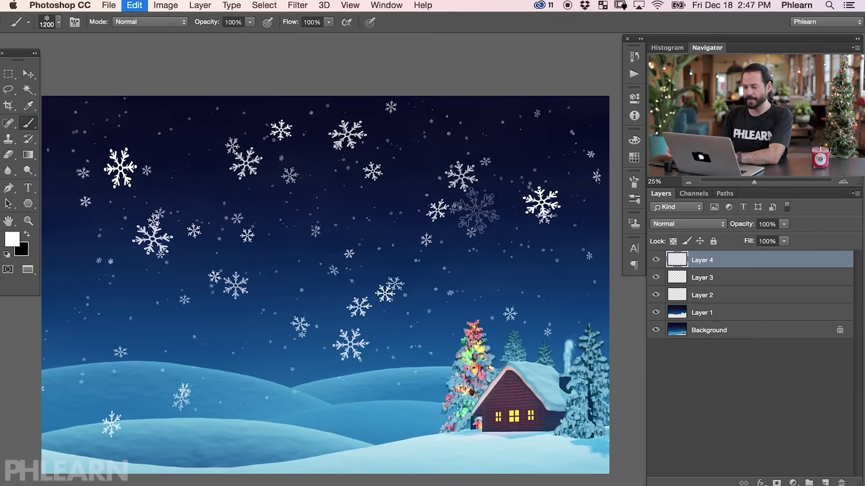
key(bracketright)
key(bracketright)
key(bracketright)
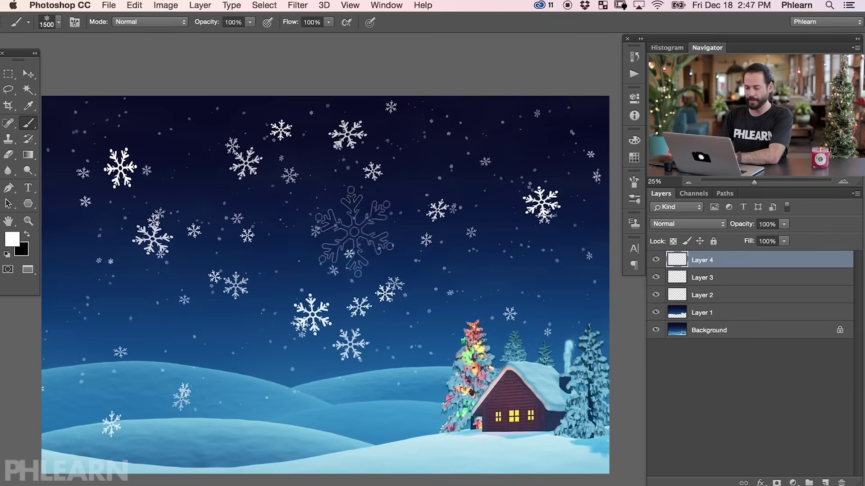
Stamp one large 1500 px snowflake in the lower-left part of the sky, undoing the badly placed tries
click(135, 298)
key(super+z)
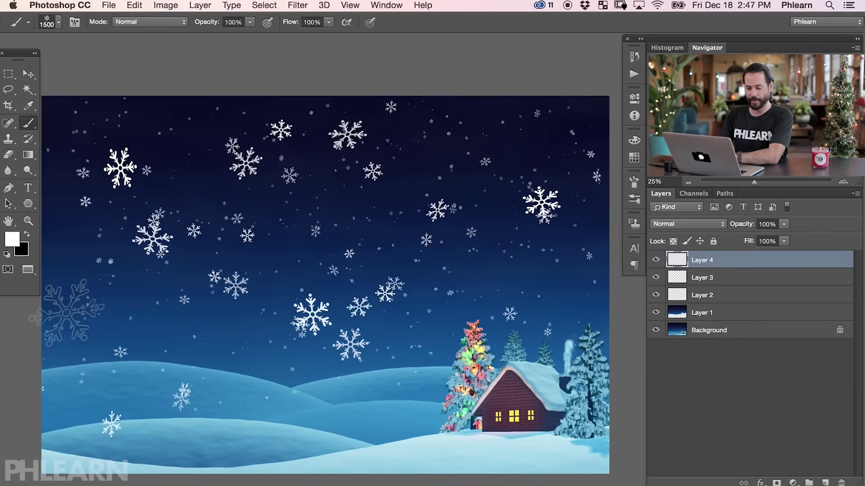
click(54, 391)
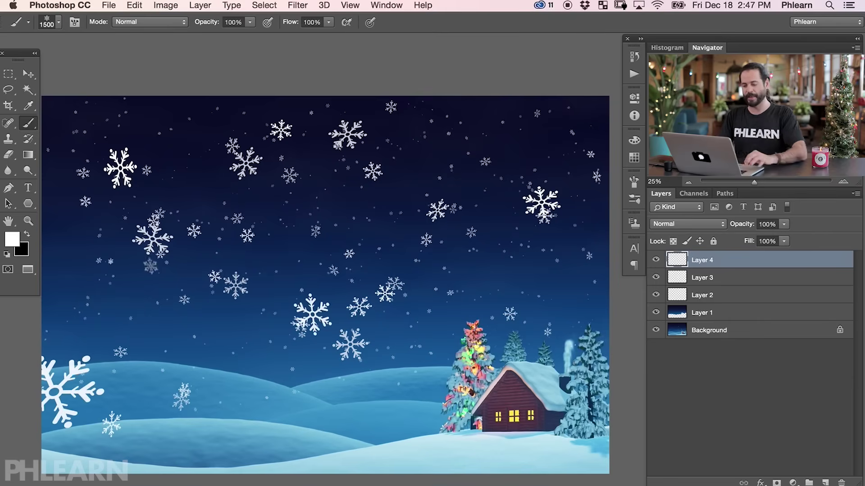
key(super+z)
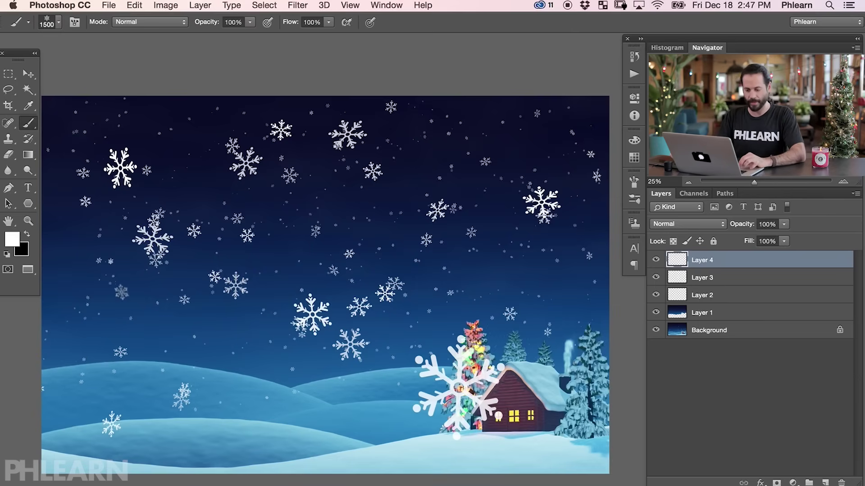
click(119, 305)
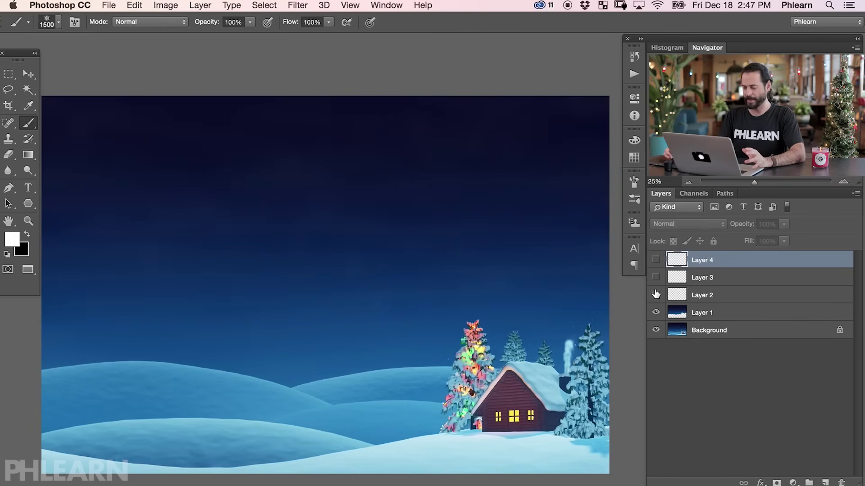
Compare the snowflake layers by hiding Layers 2, 3 and 4 and showing them again one at a time
click(656, 278)
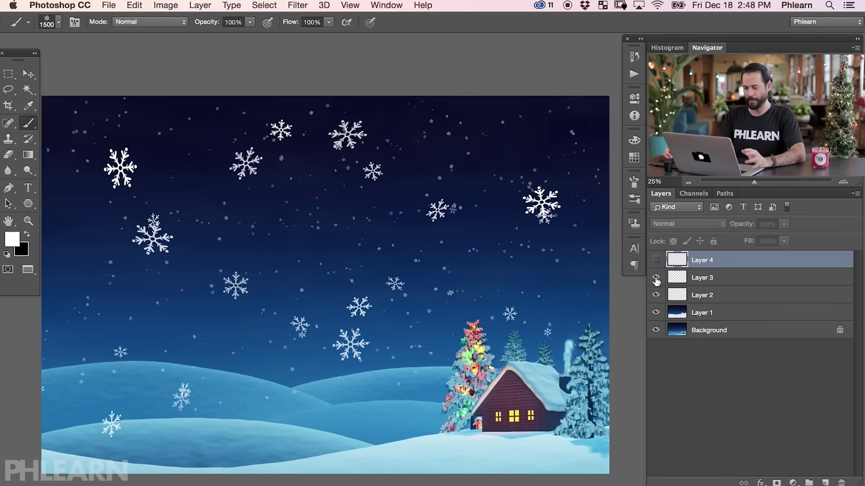
click(655, 260)
click(654, 266)
click(655, 265)
Try a lower opacity on Layer 4, return it to 100%, and move its snowflakes up and slightly left
mouse_move(743, 226)
mouse_down()
mouse_move(702, 231)
mouse_move(740, 230)
mouse_up()
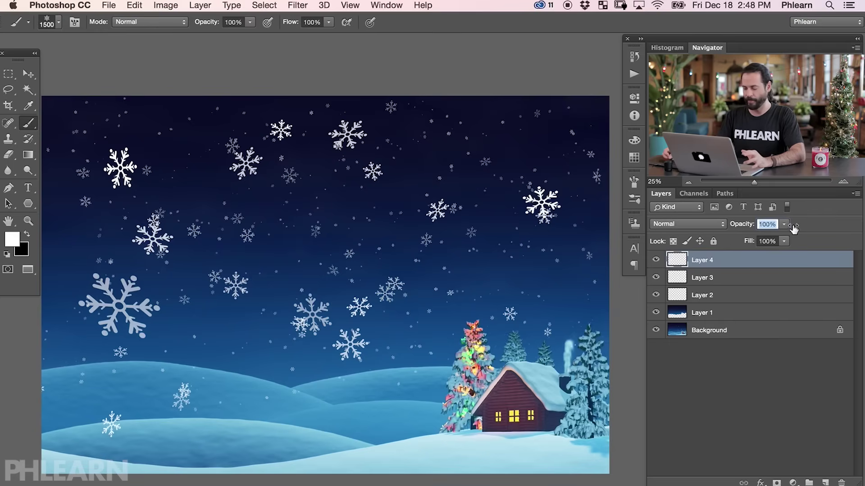
key(v)
drag(468, 268, 419, 218)
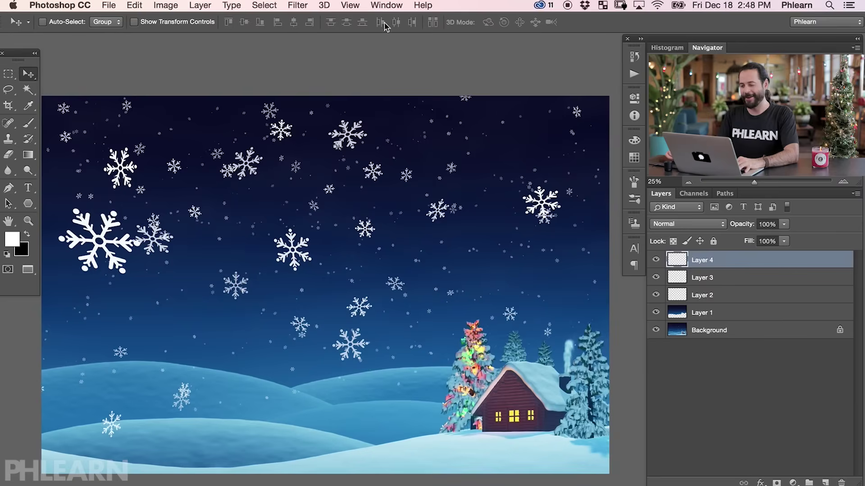
Save the current snowflake brush as a new preset named "Snowflake Brush Final" with its size captured, and close the brush settings
click(386, 5)
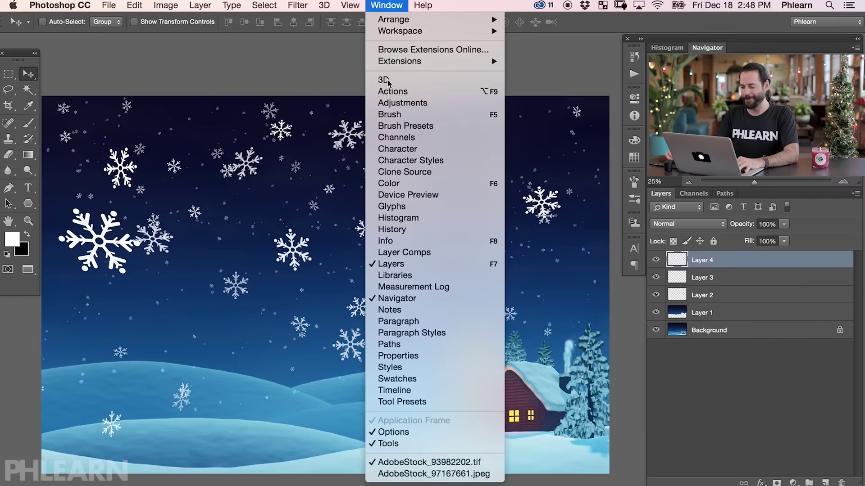
click(396, 116)
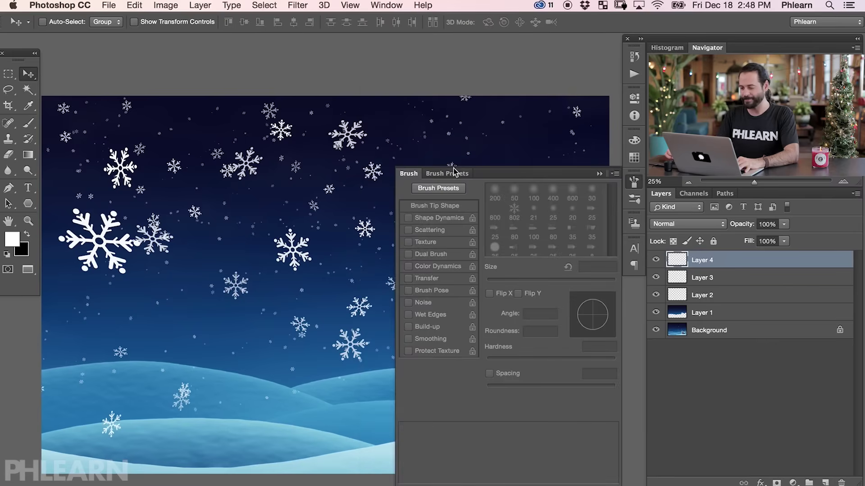
key(b)
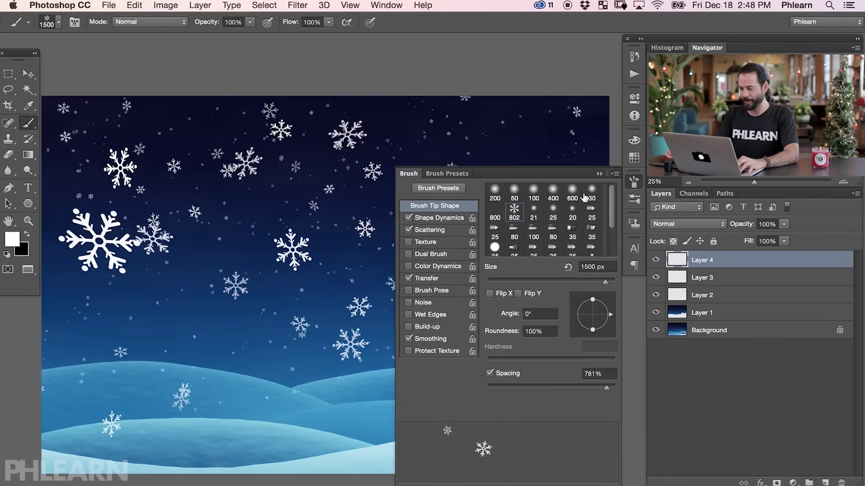
click(613, 175)
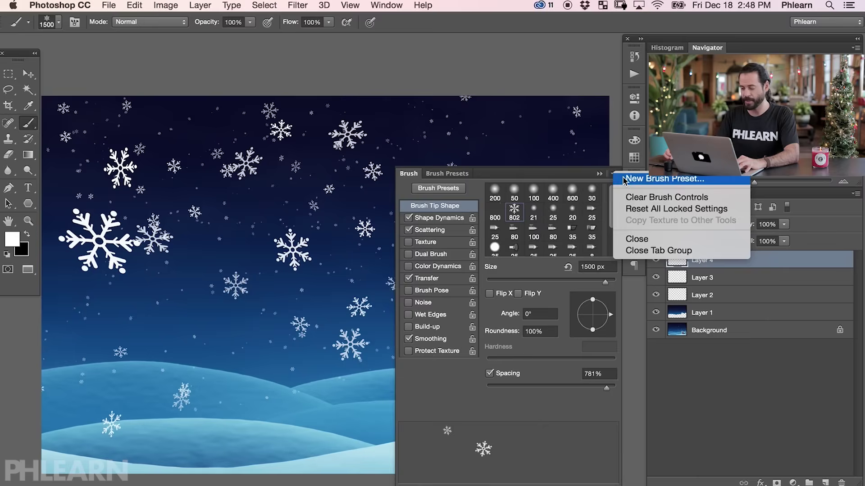
click(623, 179)
text(Snowflake Brush Final)
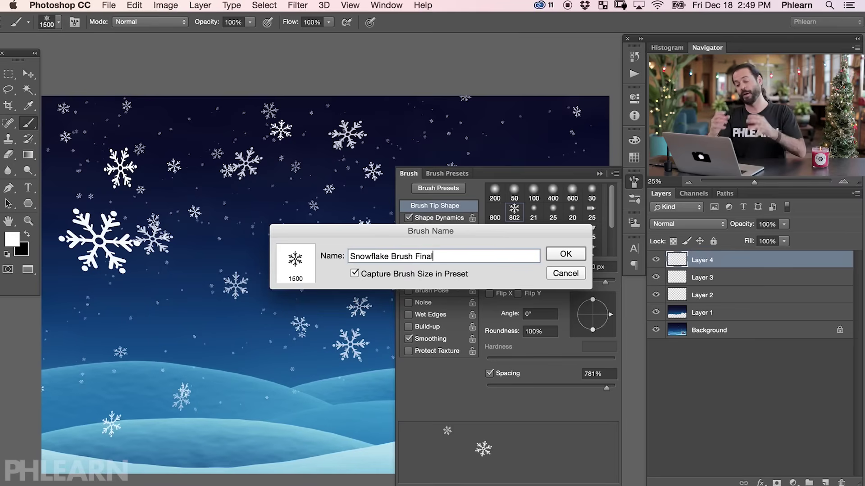
click(566, 255)
click(635, 183)
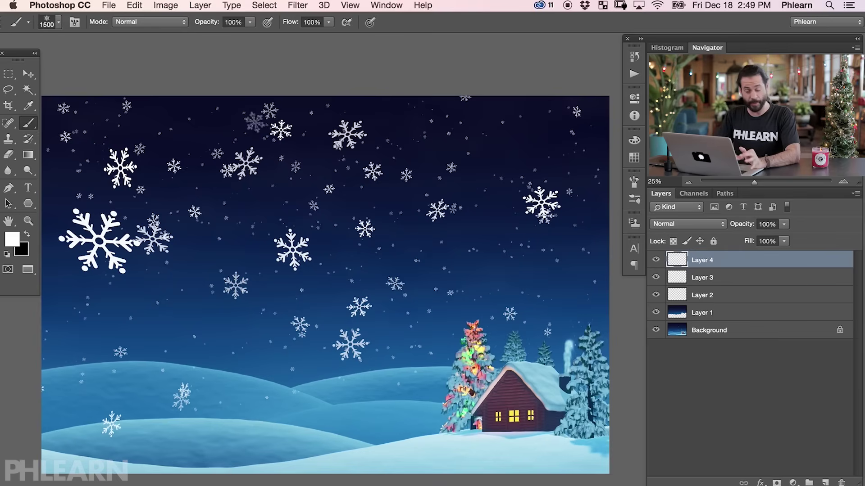
Select the original 802 px "Snowflake" brush preset
right_click(267, 210)
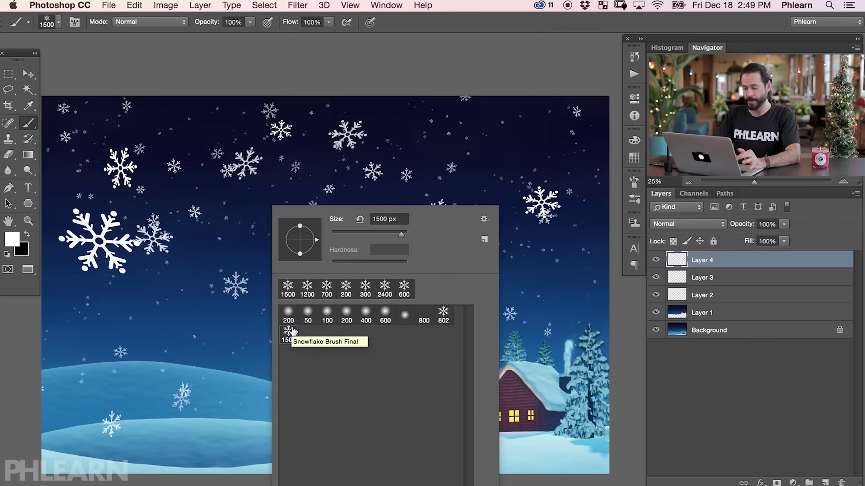
drag(296, 331, 439, 334)
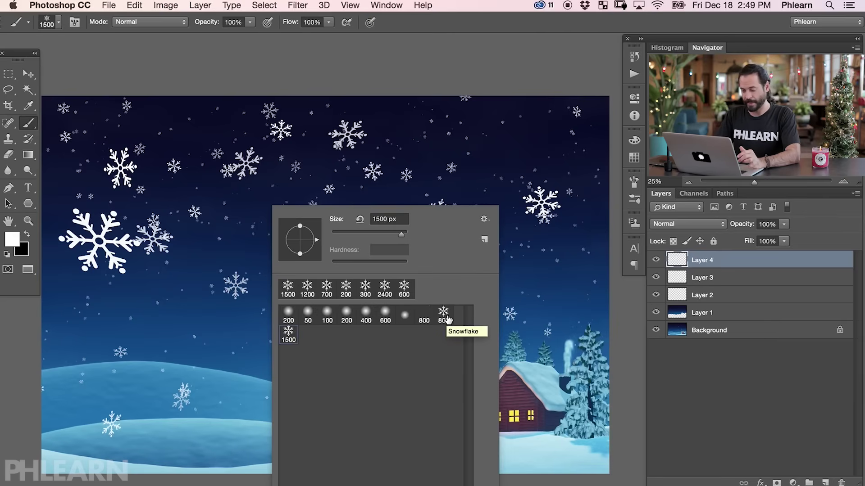
click(443, 314)
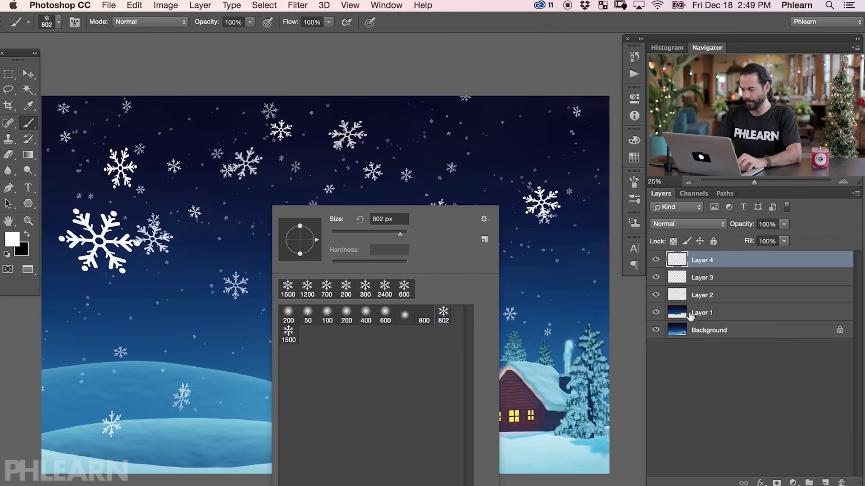
Add a new layer on top and hide Layers 2, 3 and 4
click(825, 482)
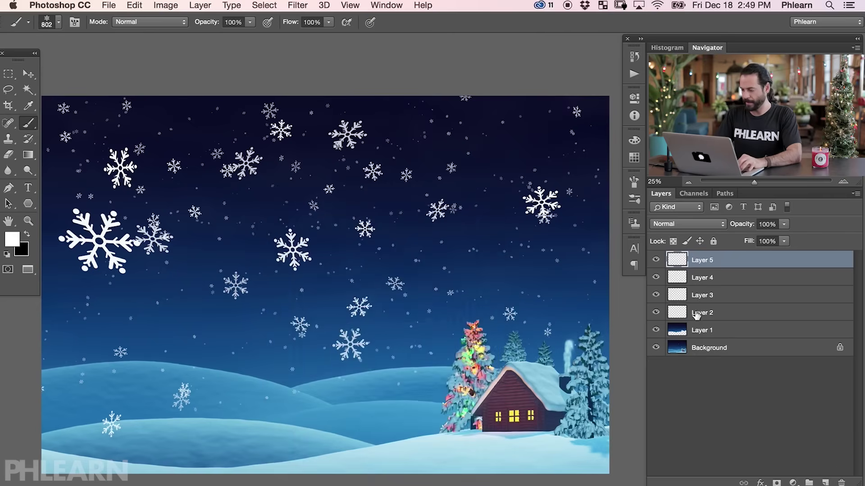
click(656, 313)
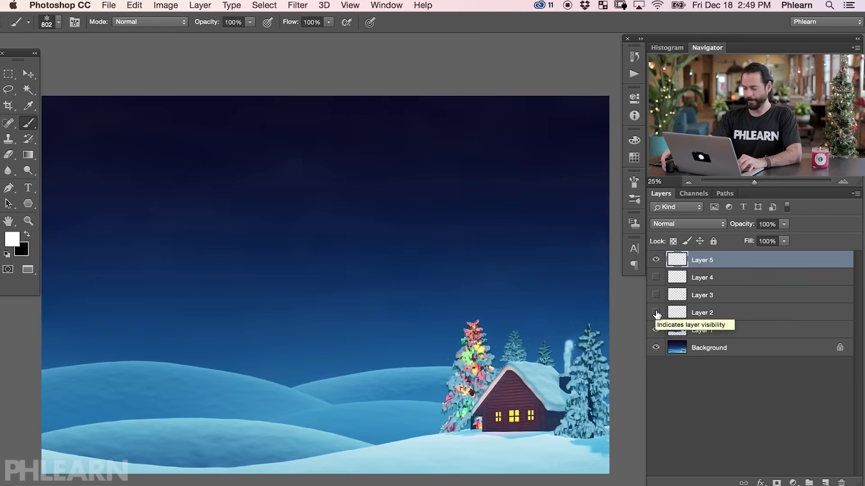
Paint test strokes across the sky with the original 802 px Snowflake brush and undo them
mouse_move(116, 267)
mouse_down()
mouse_move(447, 202)
mouse_move(485, 340)
mouse_move(309, 348)
mouse_move(268, 358)
mouse_up()
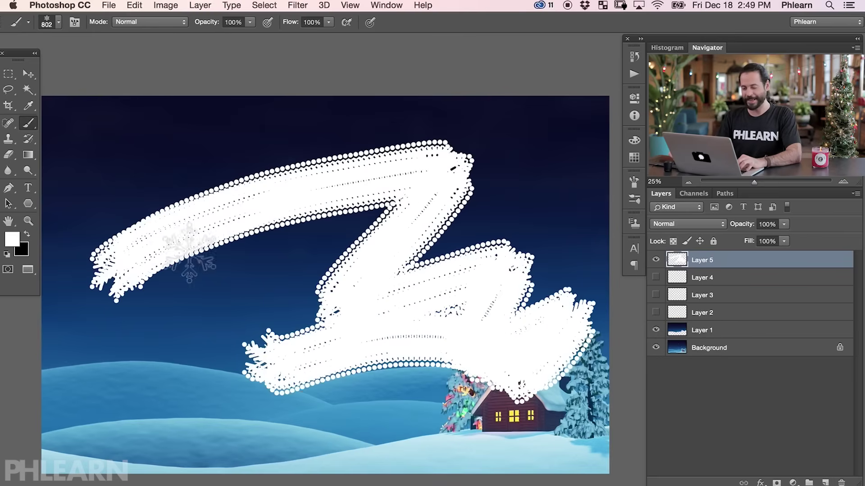
key(super+z)
mouse_move(129, 269)
mouse_down()
mouse_move(432, 179)
mouse_move(309, 314)
mouse_move(378, 367)
mouse_move(545, 351)
mouse_up()
key(super+z)
Select the 1500 px "Snowflake Brush Final" preset, paint a test stroke across the sky and undo it
right_click(301, 201)
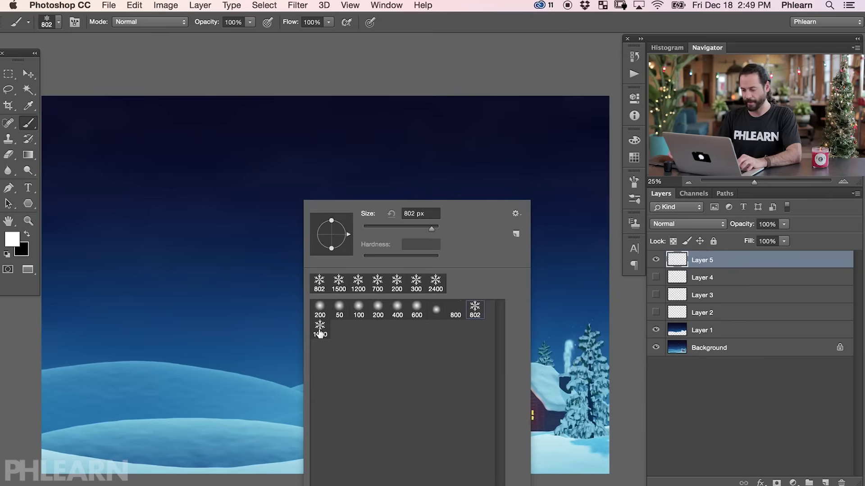
click(140, 262)
mouse_move(476, 248)
mouse_down()
mouse_move(433, 201)
mouse_move(423, 172)
mouse_move(307, 295)
mouse_move(380, 261)
mouse_up()
key(super+z)
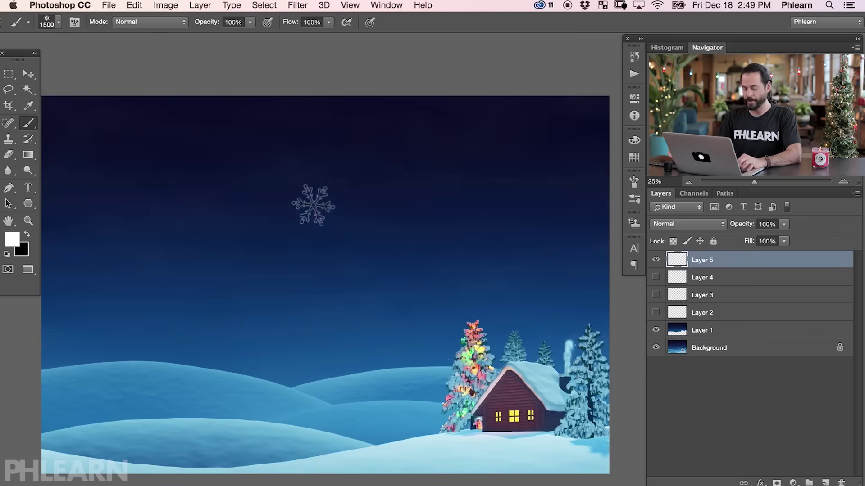
Open the brush picker again to view the saved snowflake presets
right_click(312, 205)
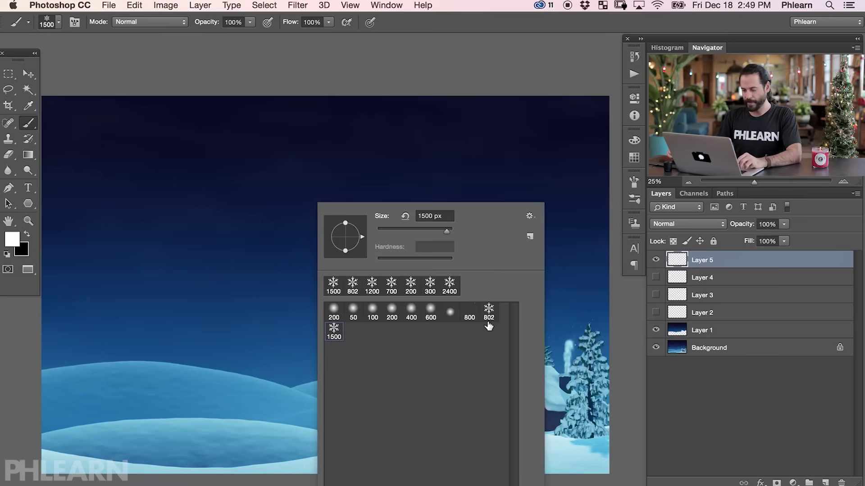